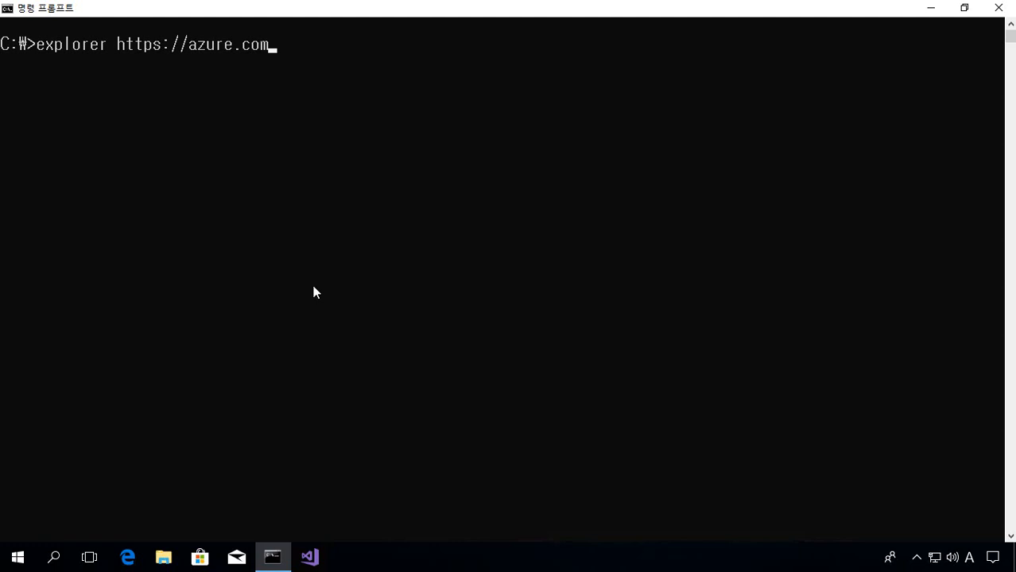
pyautogui.press('Return')
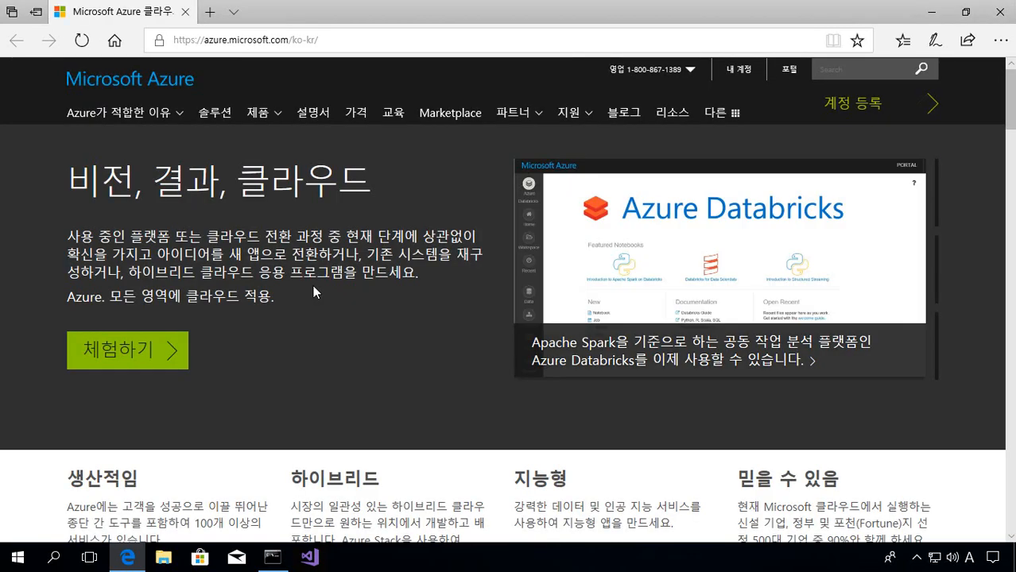
# - Follow the homepage's 포털 link to the Microsoft Azure sign-in page
pyautogui.click(789, 75)
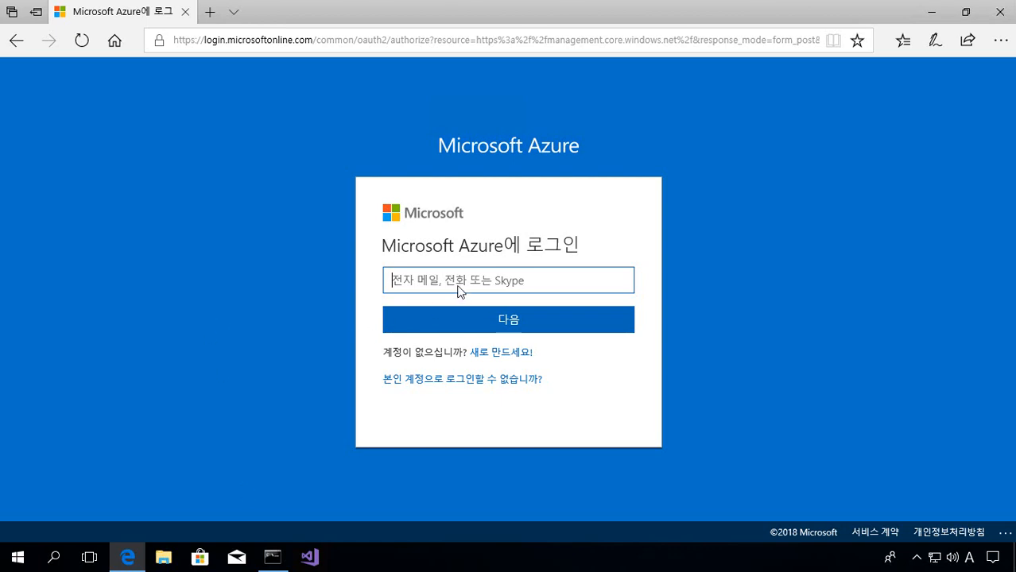
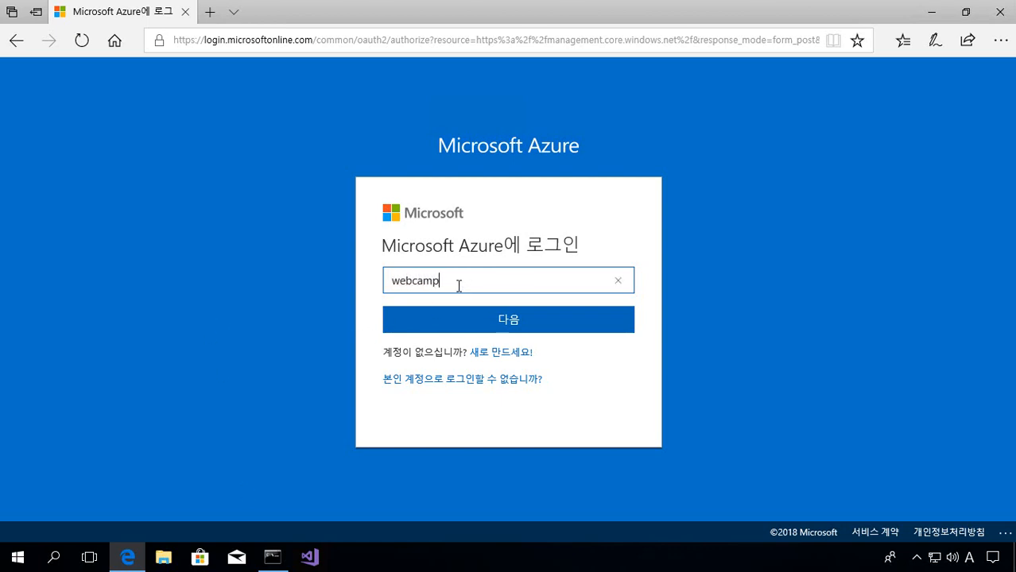
# - Enter the account e-mail address, fixing a typo, and submit it
pyautogui.press('Return')
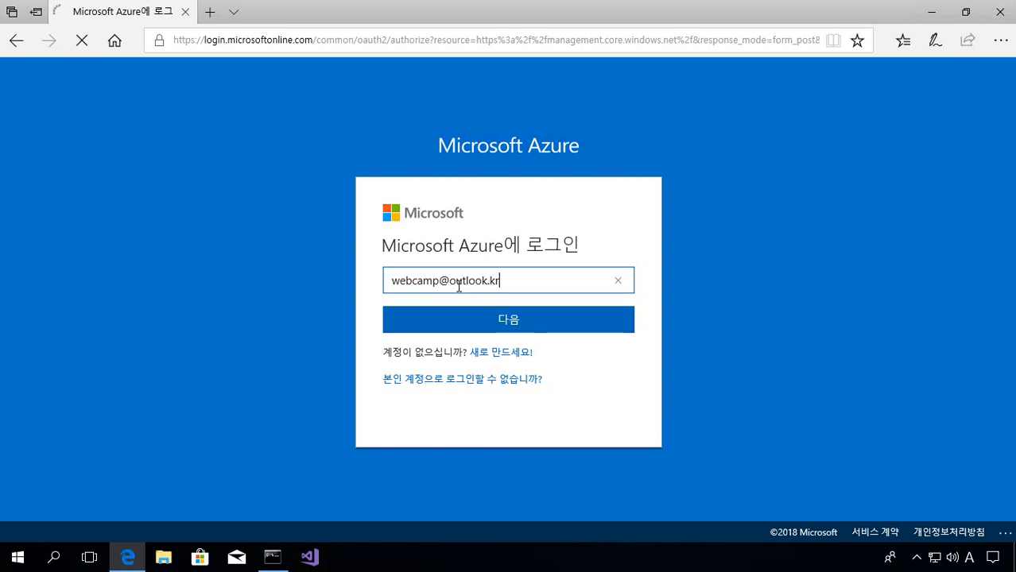
# - Sign in with the account password, declining to save it or stay signed in
pyautogui.write('*')
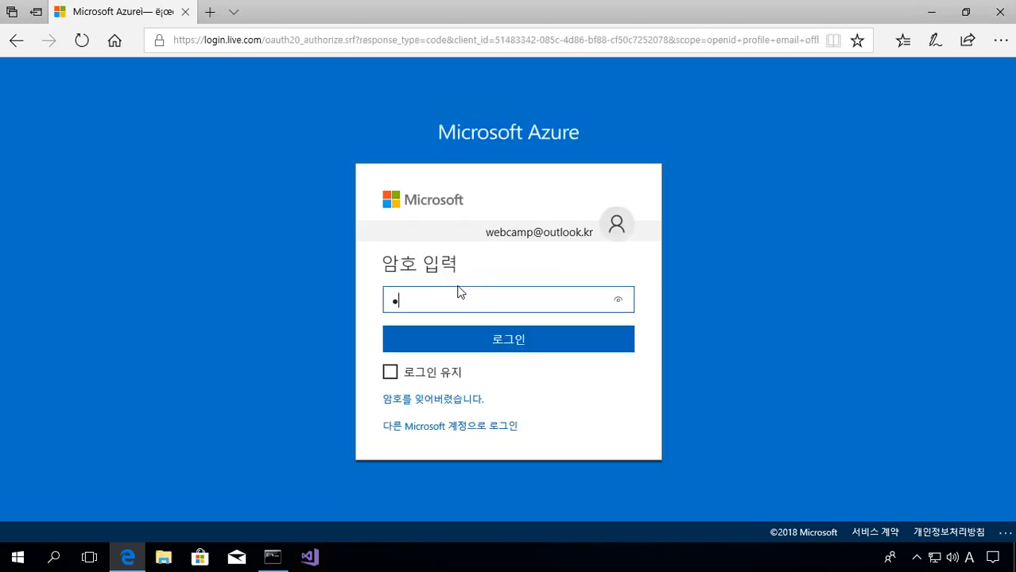
pyautogui.write('********')
pyautogui.write('*')
pyautogui.press('Return')
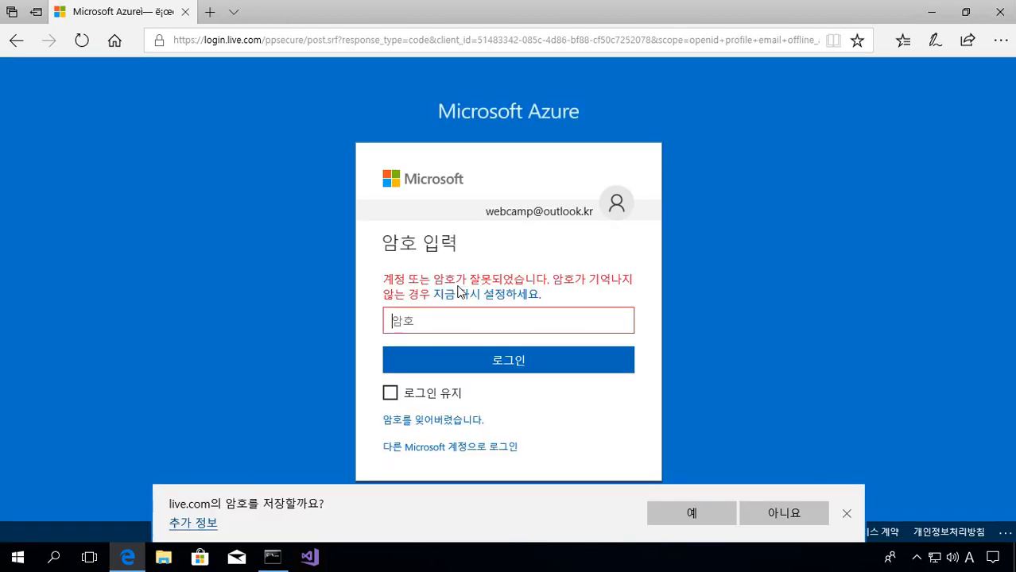
pyautogui.write('******')
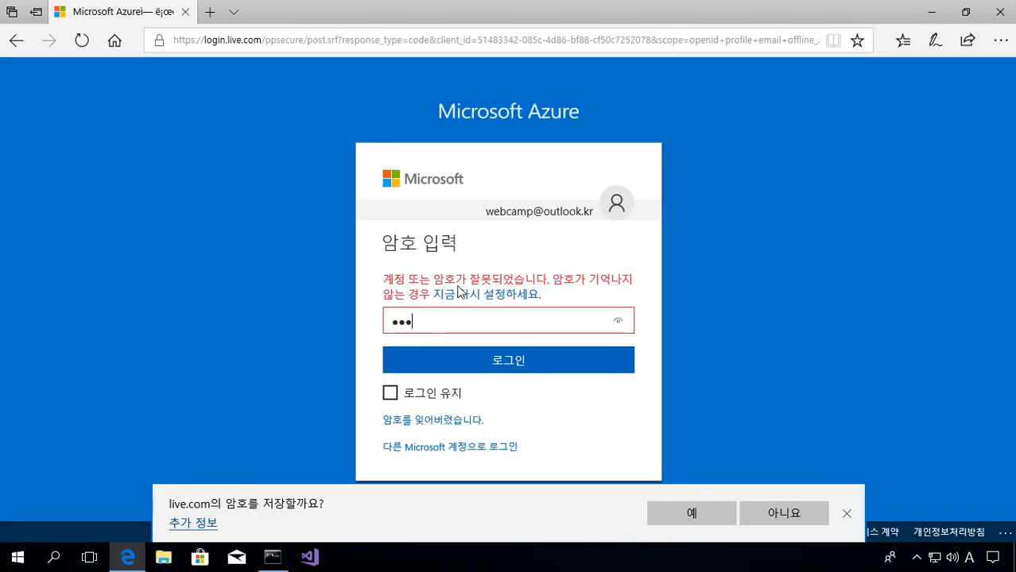
pyautogui.write('****')
pyautogui.press('Return')
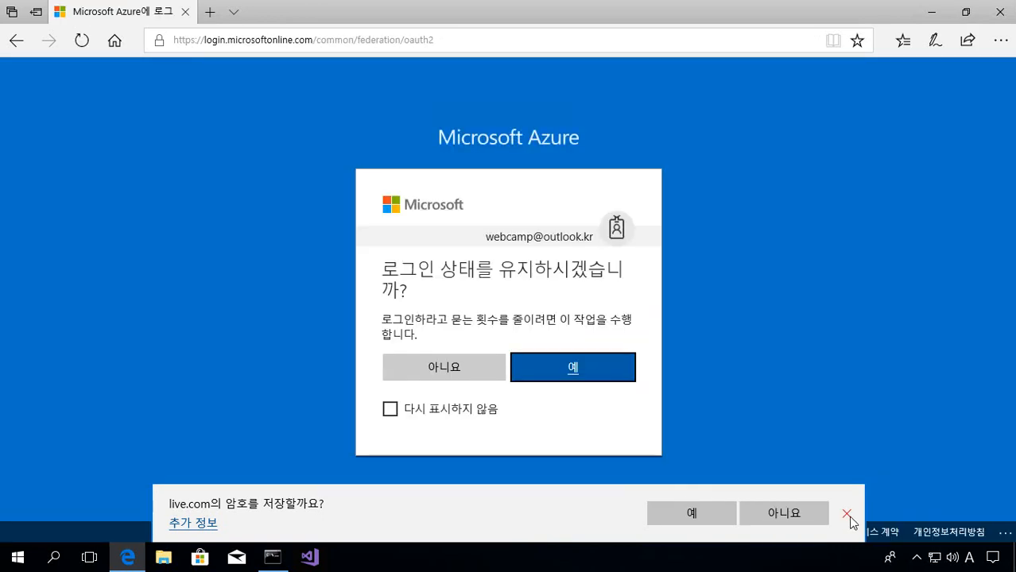
pyautogui.click(847, 514)
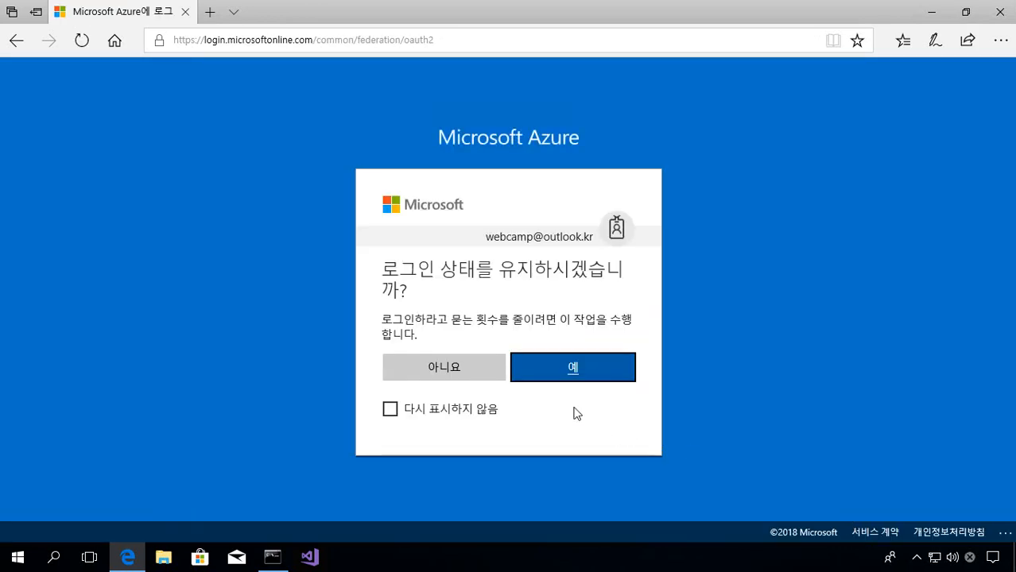
pyautogui.click(469, 378)
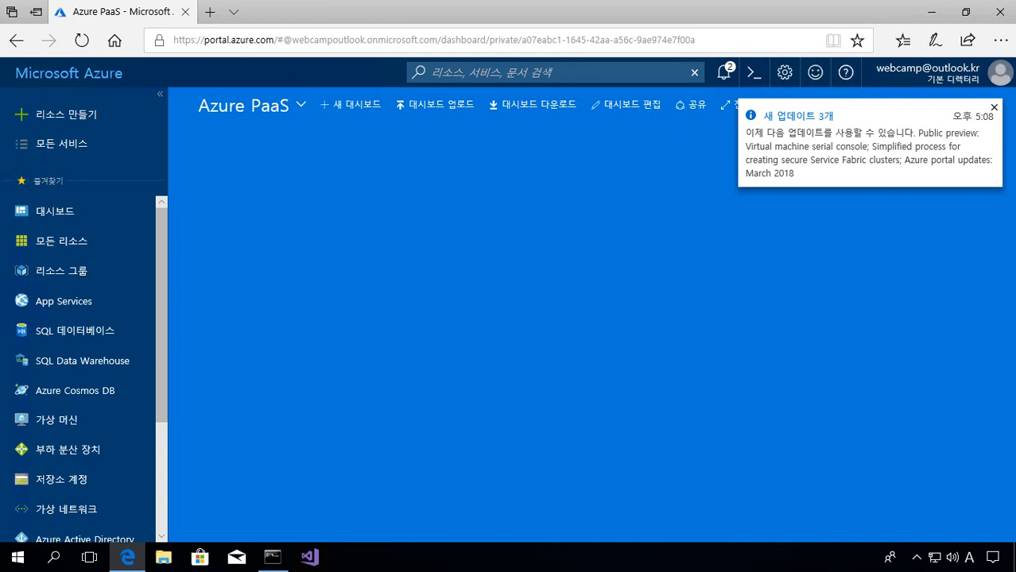
# - Close the 새 업데이트 notice and bring up the 리소스 만들기 marketplace
pyautogui.click(994, 109)
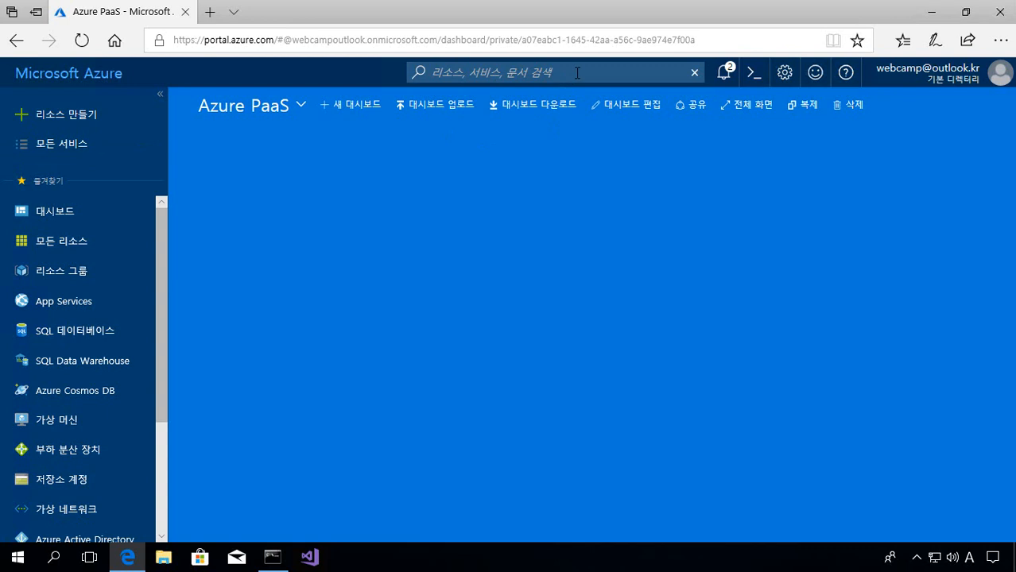
pyautogui.click(65, 127)
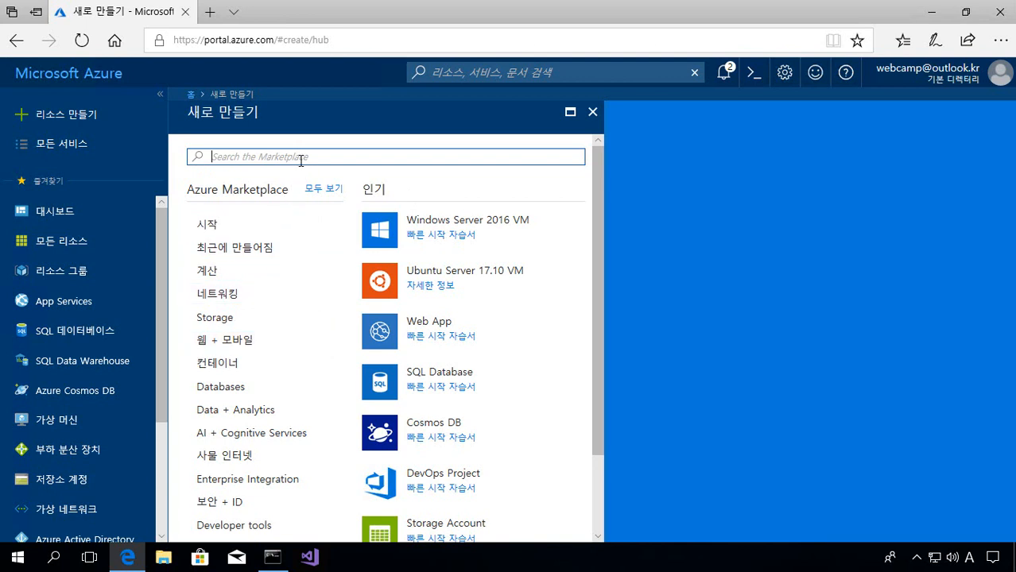
# - Choose 웹앱 from the Marketplace's 웹 + 모바일 category
pyautogui.click(286, 343)
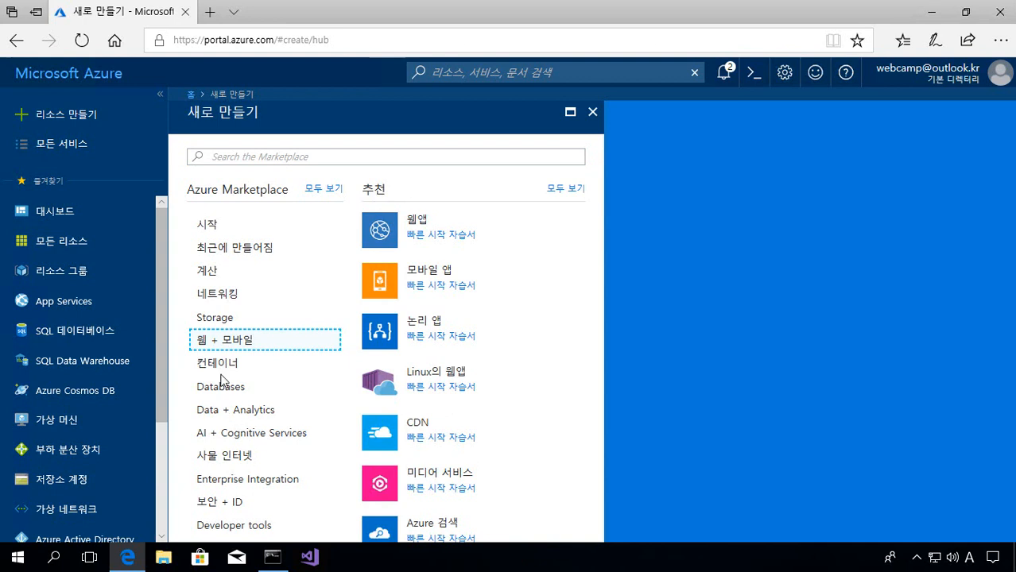
pyautogui.click(423, 228)
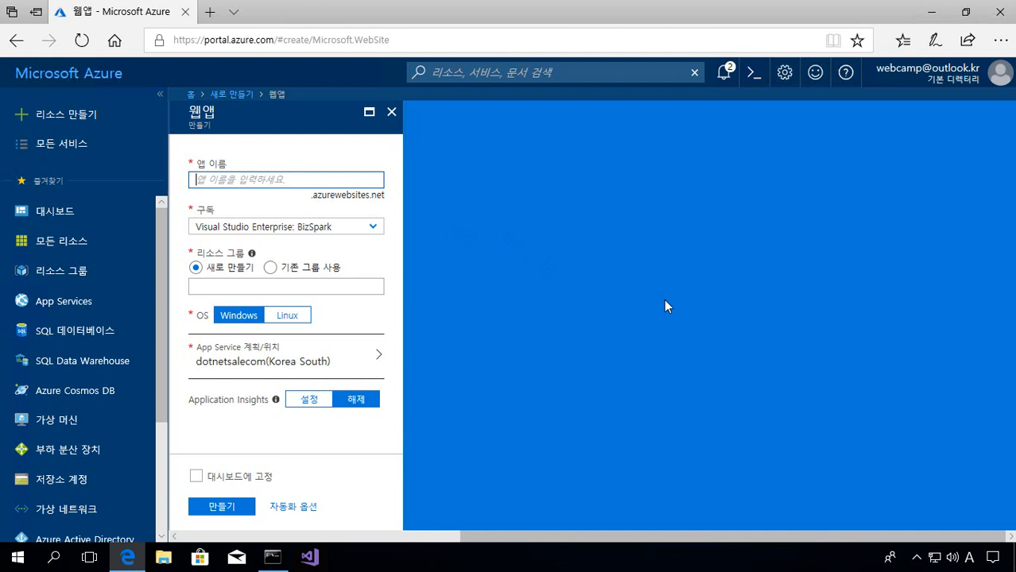
# - Name the app webcamp201804, keep the BizSpark subscription, and select the resource group name
pyautogui.write('webapp')
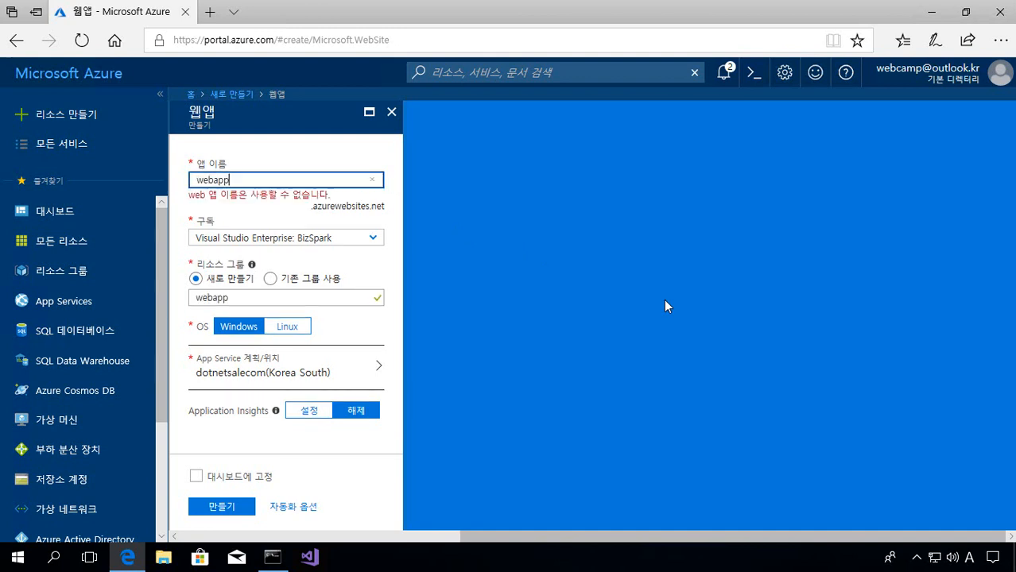
pyautogui.write('paas')
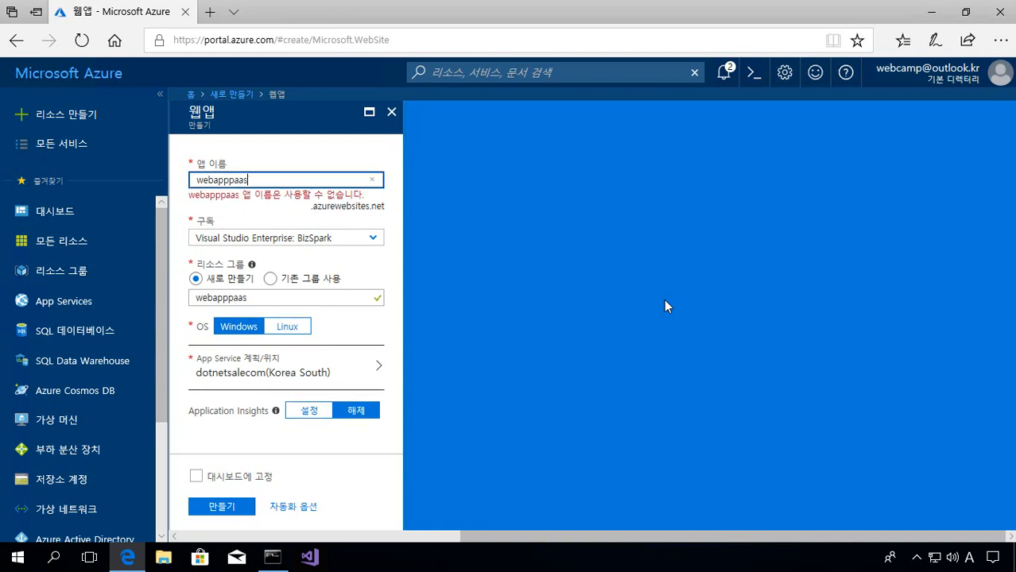
pyautogui.press('BackSpace')
pyautogui.press('BackSpace')
pyautogui.press('BackSpace')
pyautogui.press('BackSpace')
pyautogui.press('BackSpace')
pyautogui.press('BackSpace')
pyautogui.press('BackSpace')
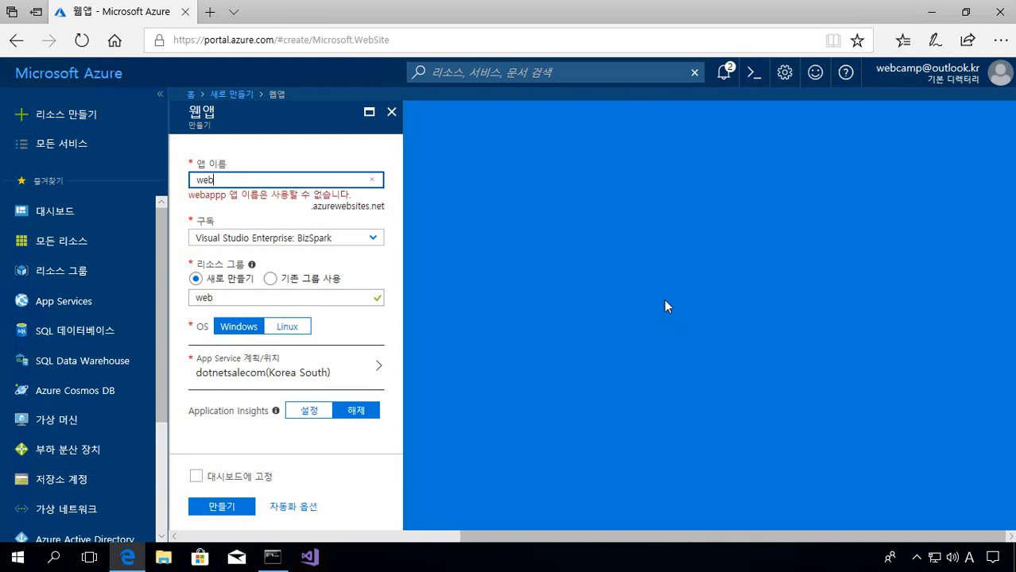
pyautogui.write('camp201804')
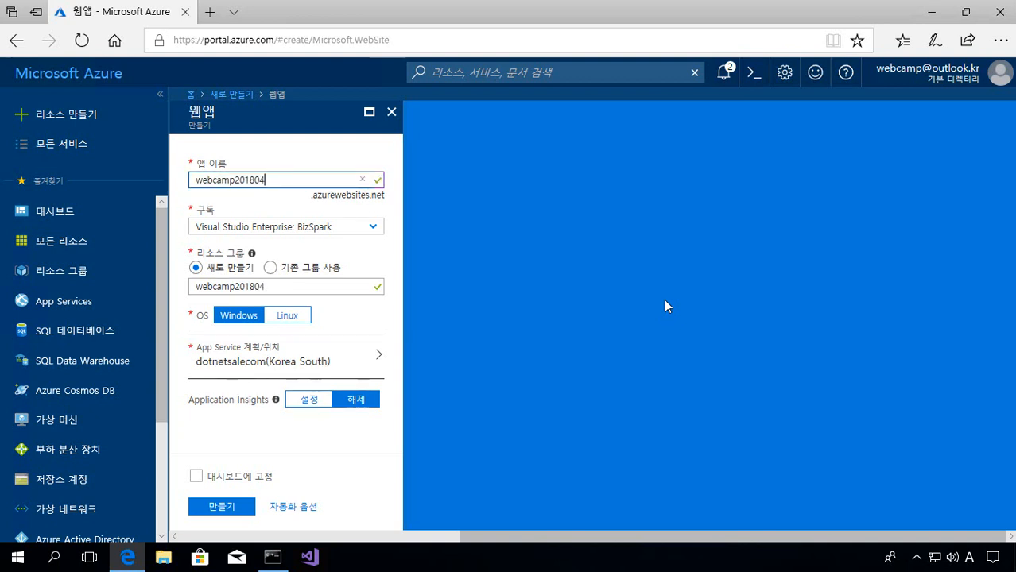
pyautogui.click(380, 231)
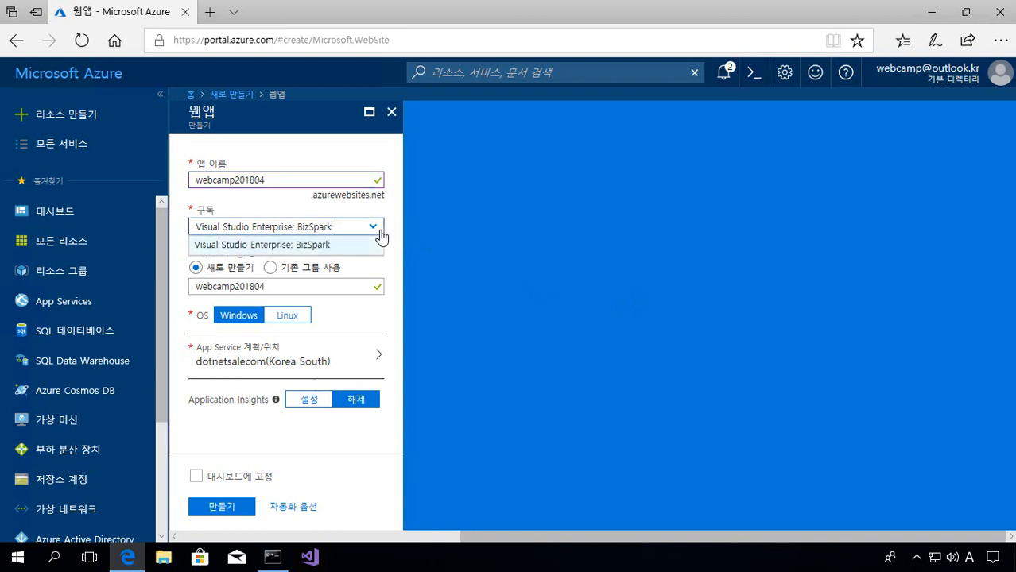
pyautogui.click(382, 236)
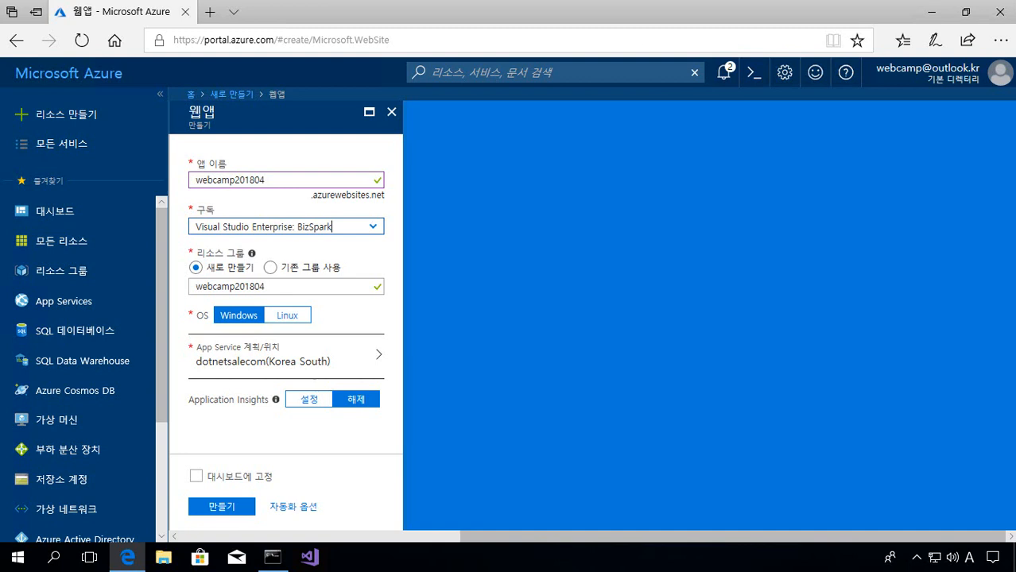
pyautogui.click(280, 292)
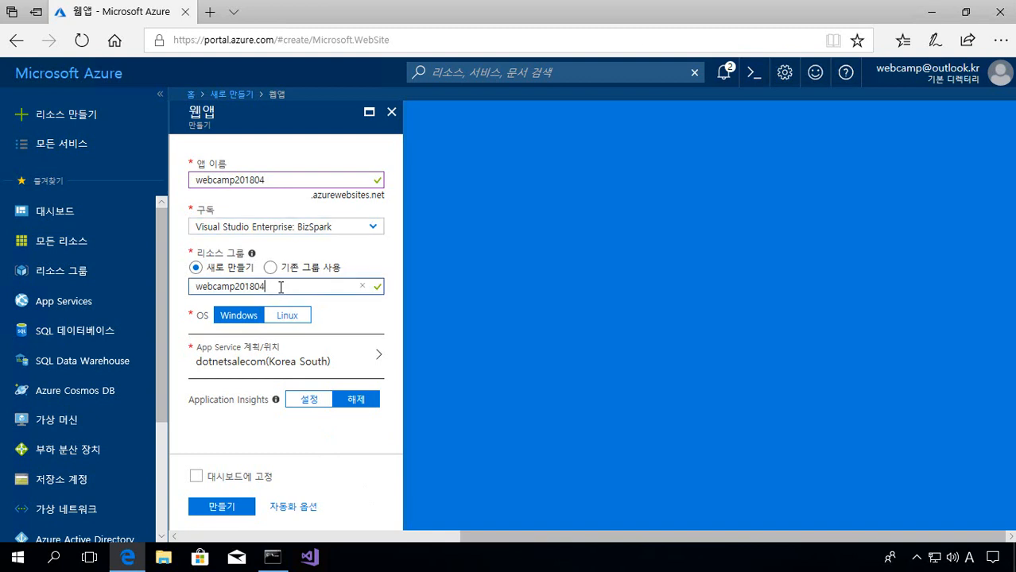
pyautogui.moveTo(266, 286); pyautogui.dragTo(185, 284)
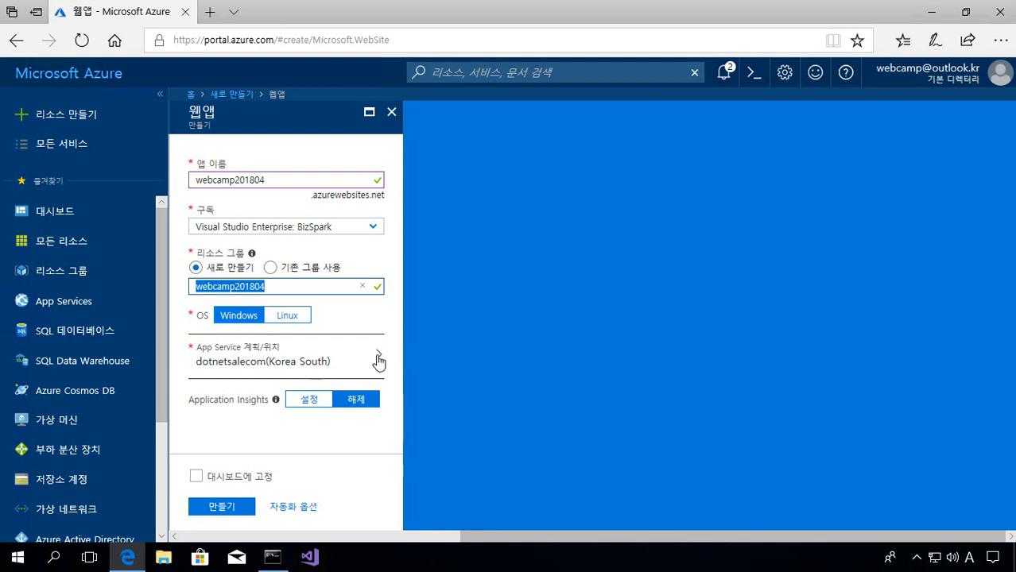
# - Create a new App Service plan named webcamp201804 located in Korea South
pyautogui.click(248, 370)
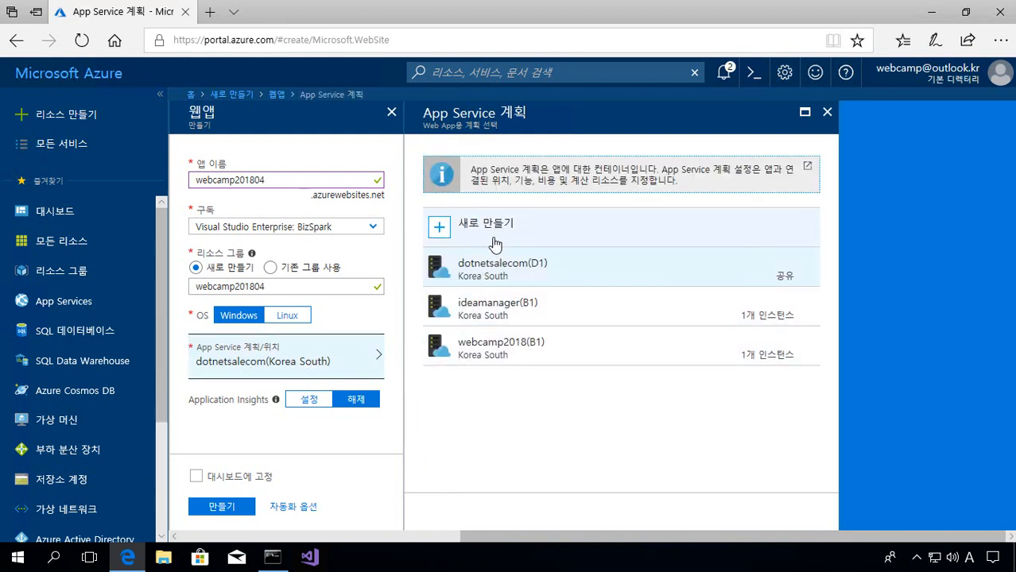
pyautogui.click(494, 241)
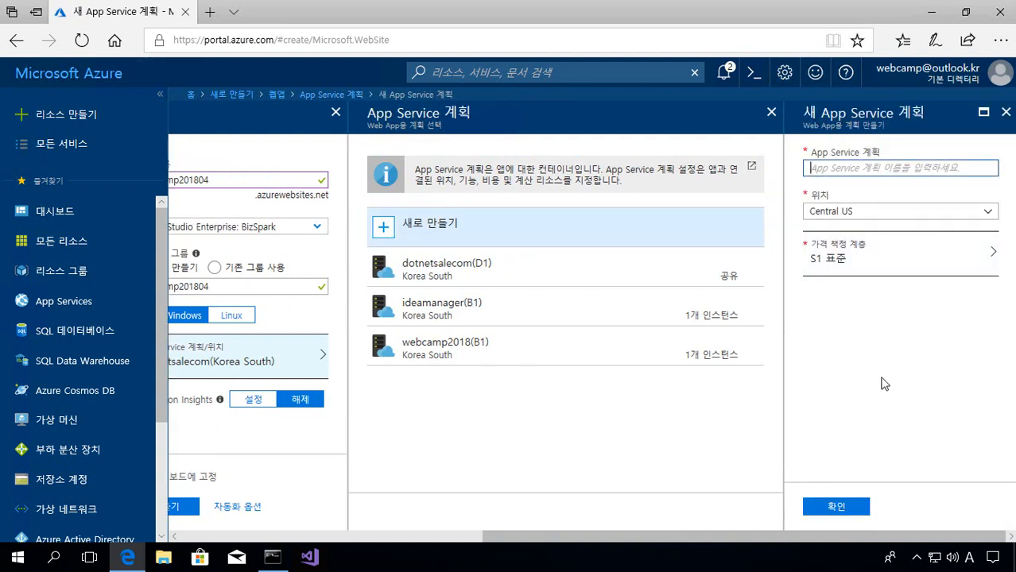
pyautogui.write('we')
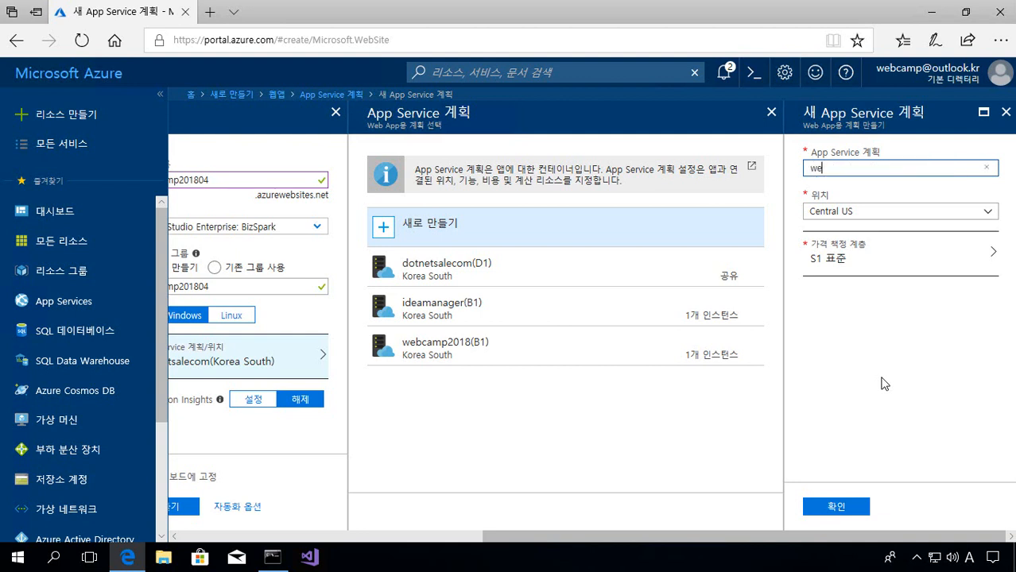
pyautogui.write('bcamp201804')
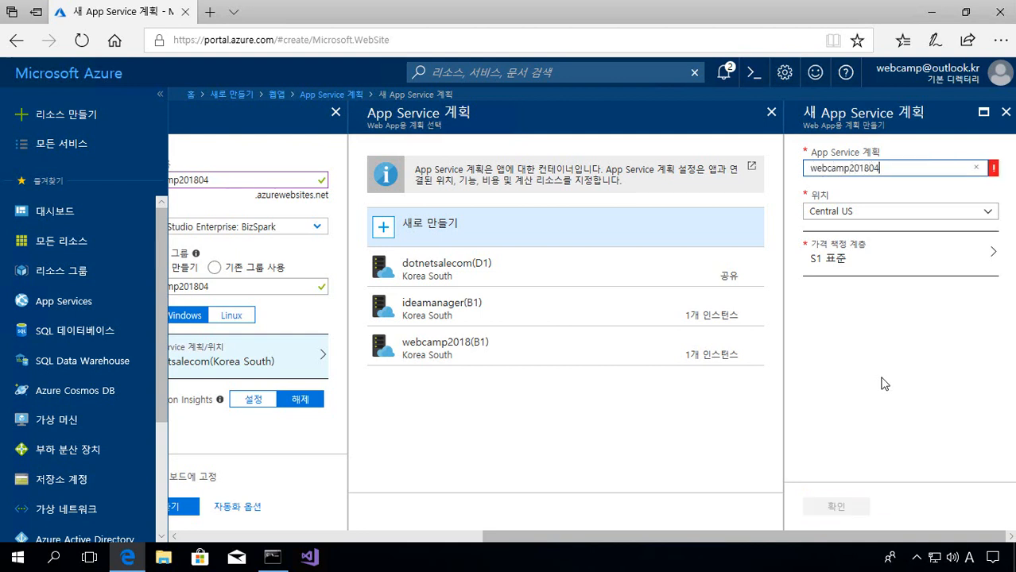
pyautogui.press('Tab')
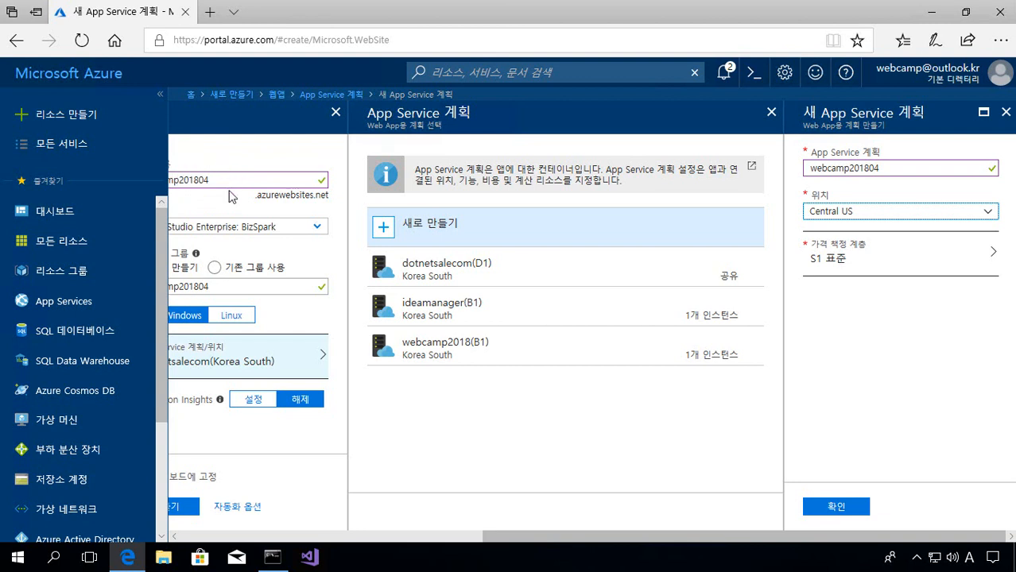
pyautogui.click(902, 219)
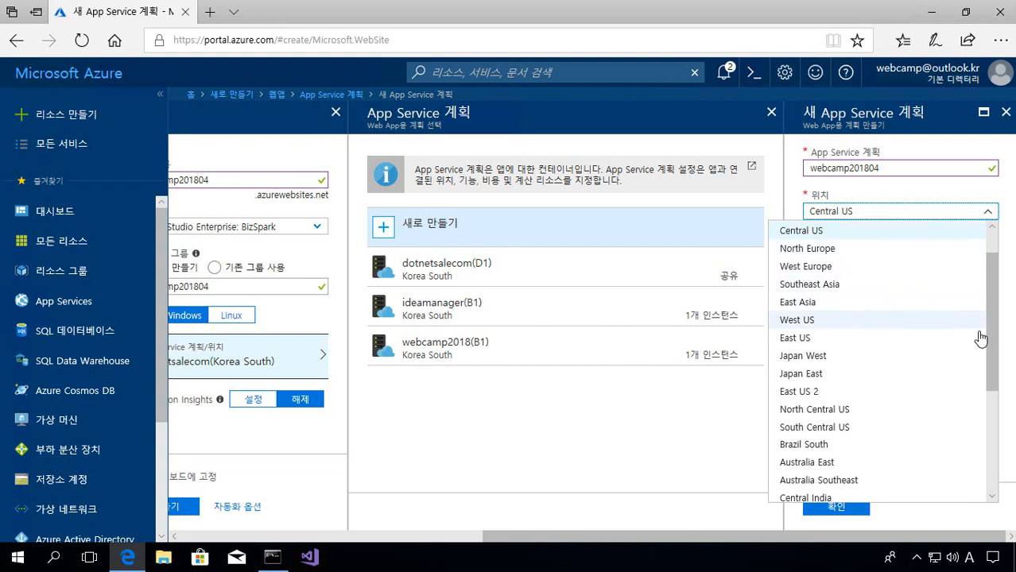
pyautogui.moveTo(990, 382); pyautogui.dragTo(976, 487)
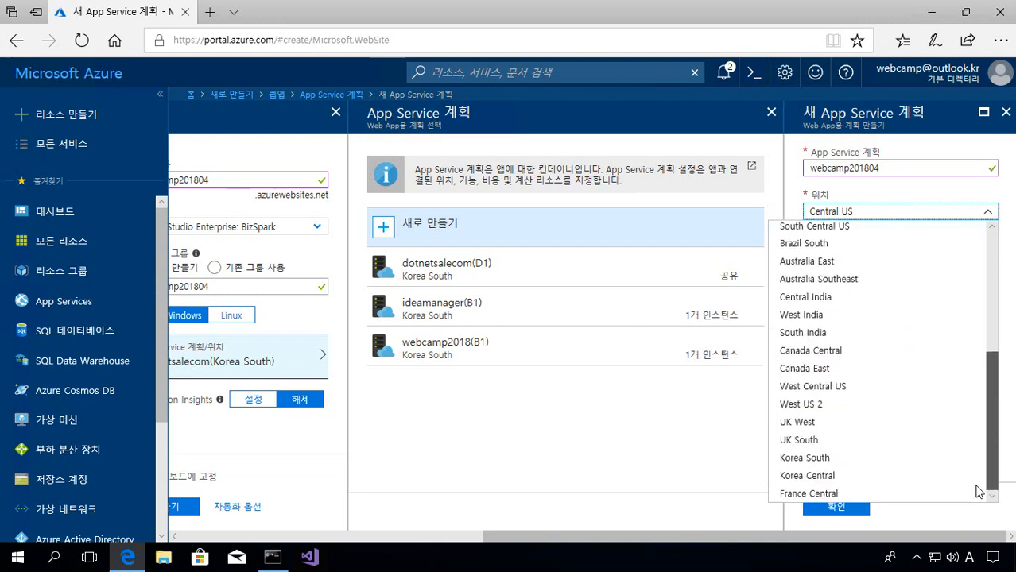
pyautogui.click(862, 461)
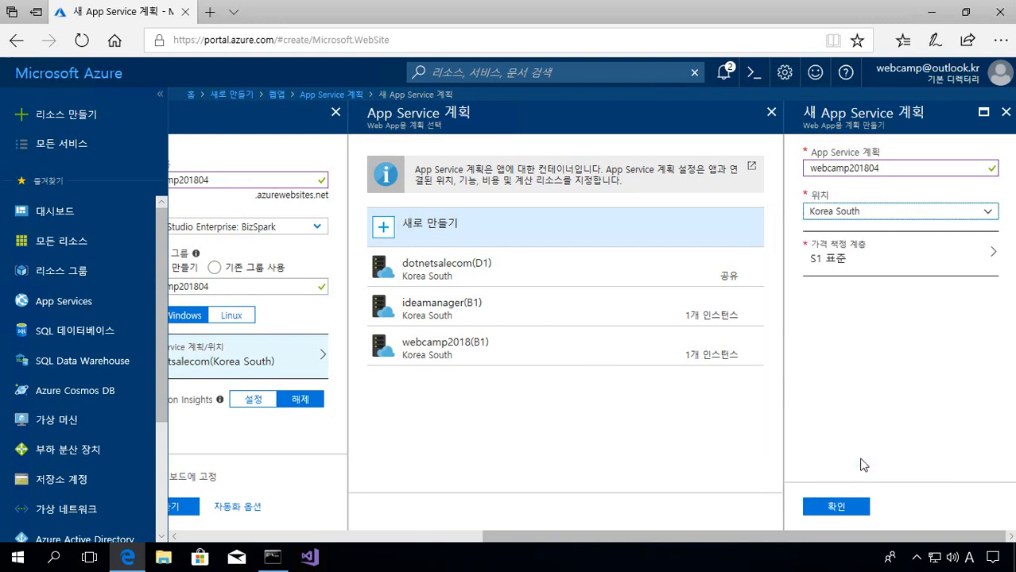
pyautogui.click(906, 273)
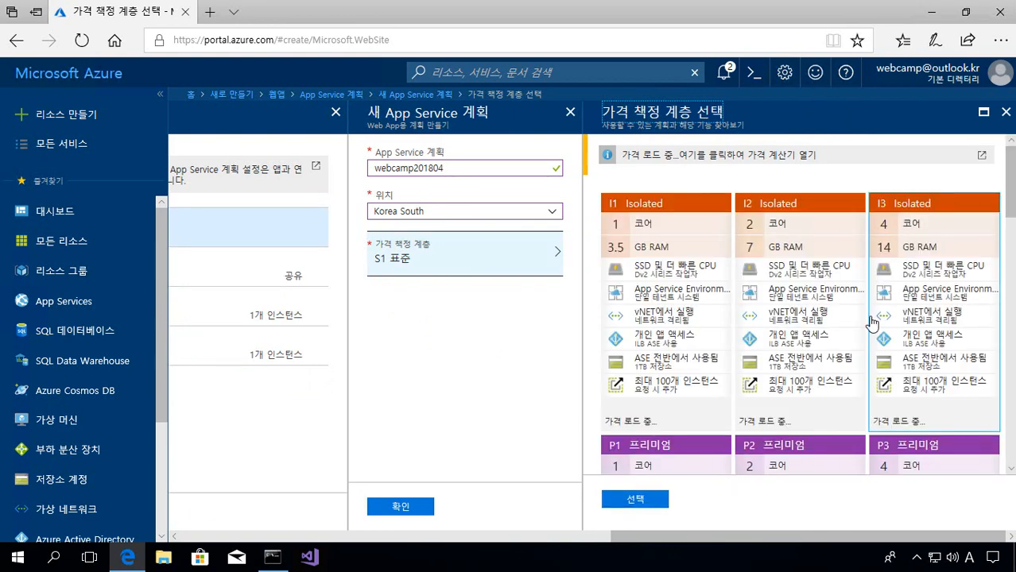
# - Scroll the pricing tier cards to compare the S1 Standard and Basic tiers
pyautogui.scroll(-3, 871, 322)
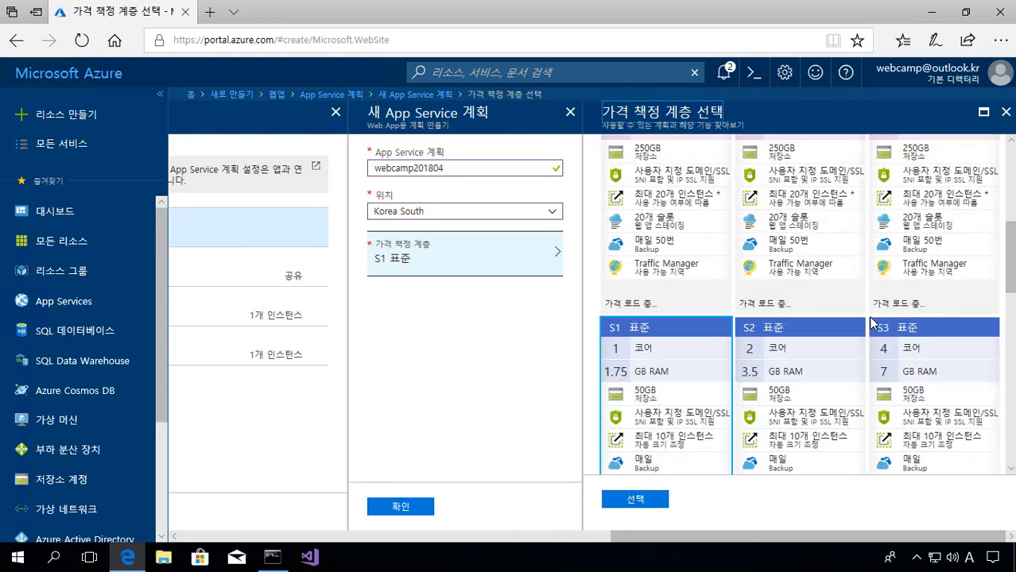
pyautogui.scroll(-2, 870, 321)
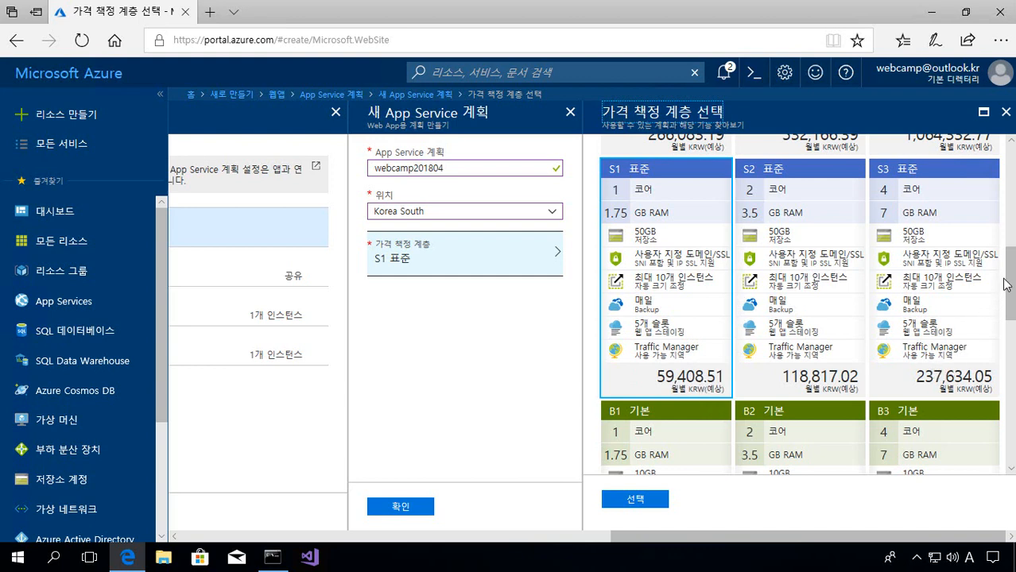
# - Select the D1 Shared tier and confirm plan webcamp201804 (Korea South) for the app
pyautogui.moveTo(1008, 291); pyautogui.dragTo(974, 347)
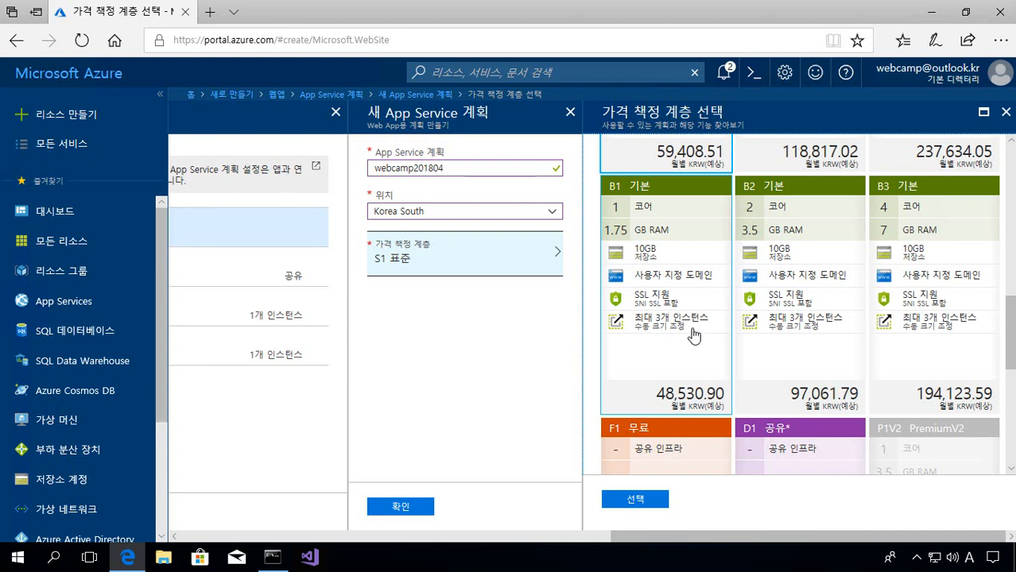
pyautogui.scroll(2, 691, 334)
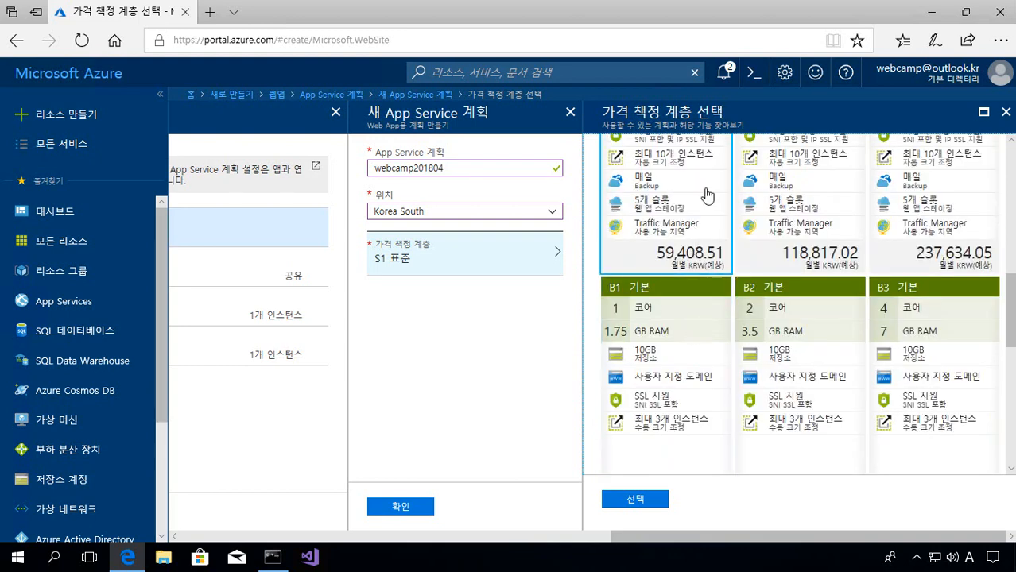
pyautogui.scroll(-3, 708, 197)
pyautogui.scroll(-3, 704, 280)
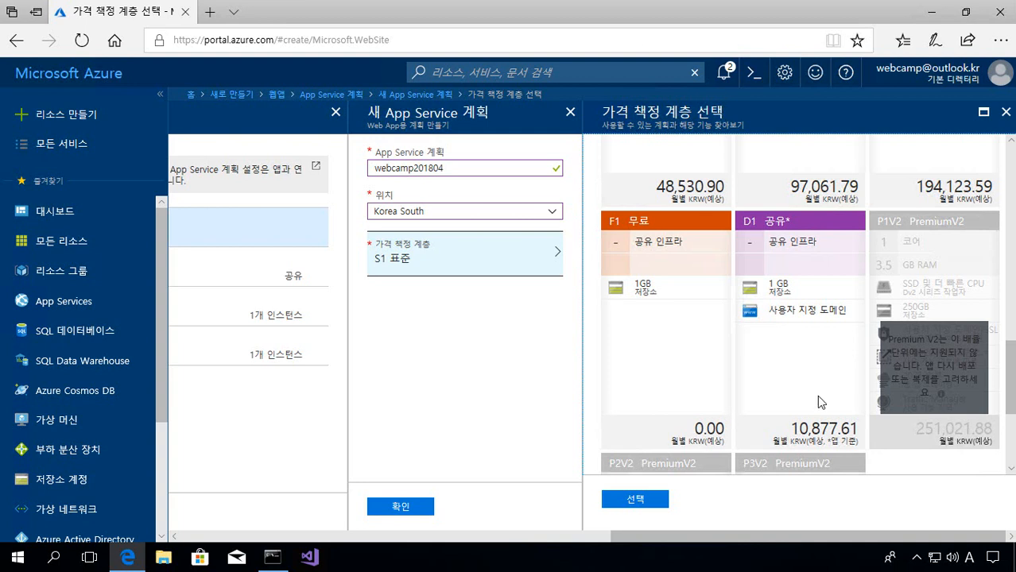
pyautogui.click(795, 370)
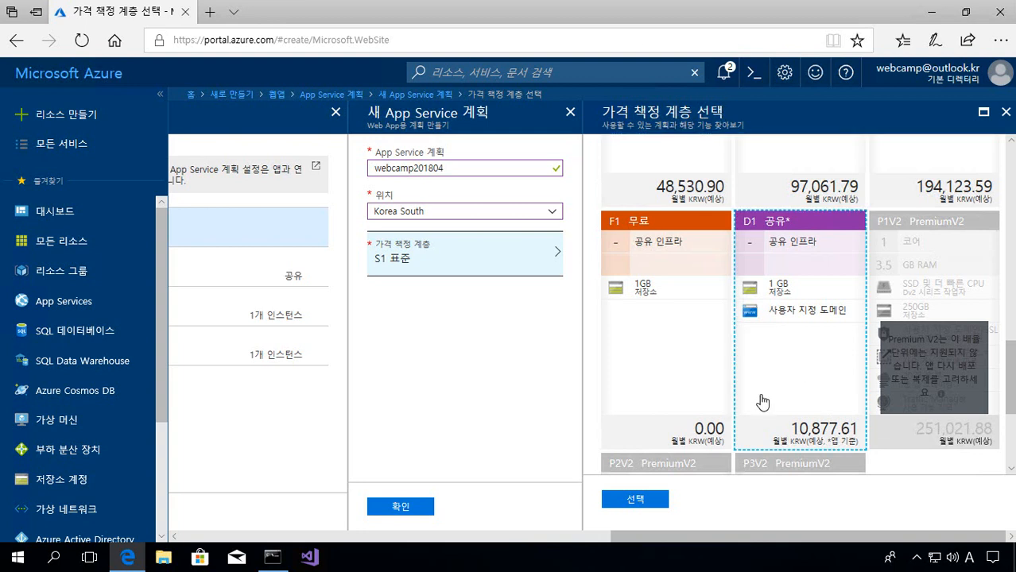
pyautogui.click(665, 500)
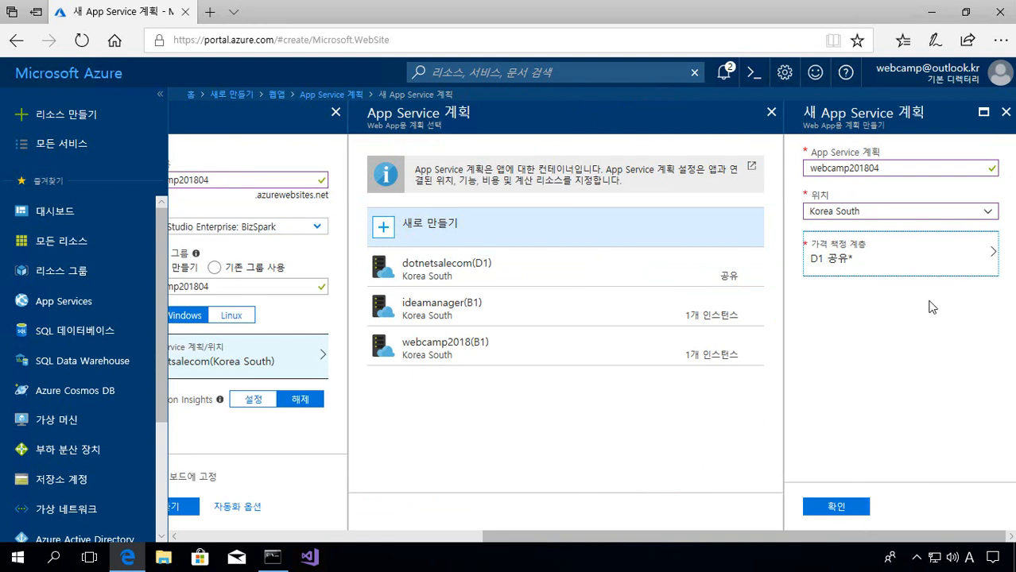
pyautogui.click(861, 510)
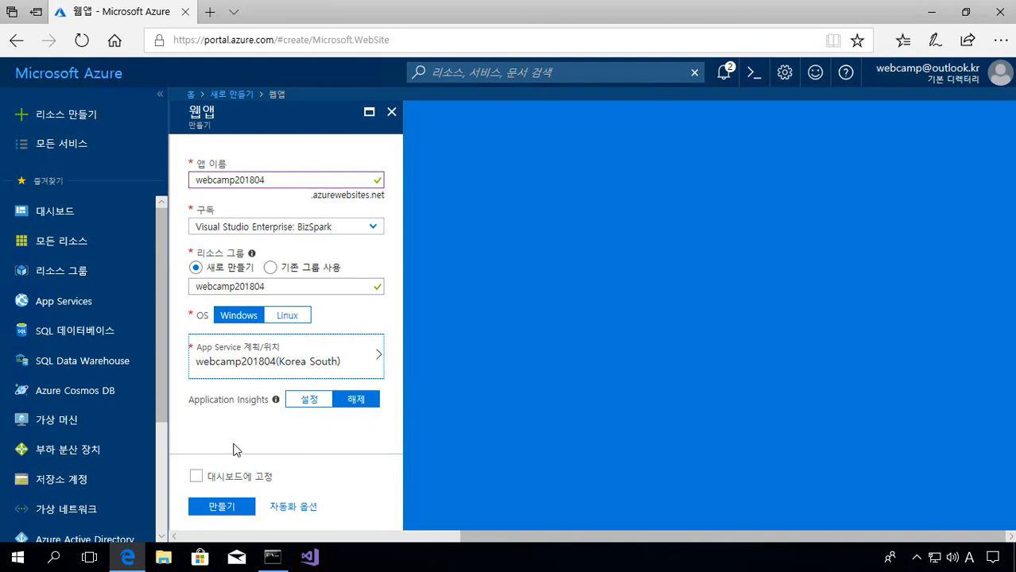
# - Pin webcamp201804 to the dashboard and submit the web app creation
pyautogui.click(197, 477)
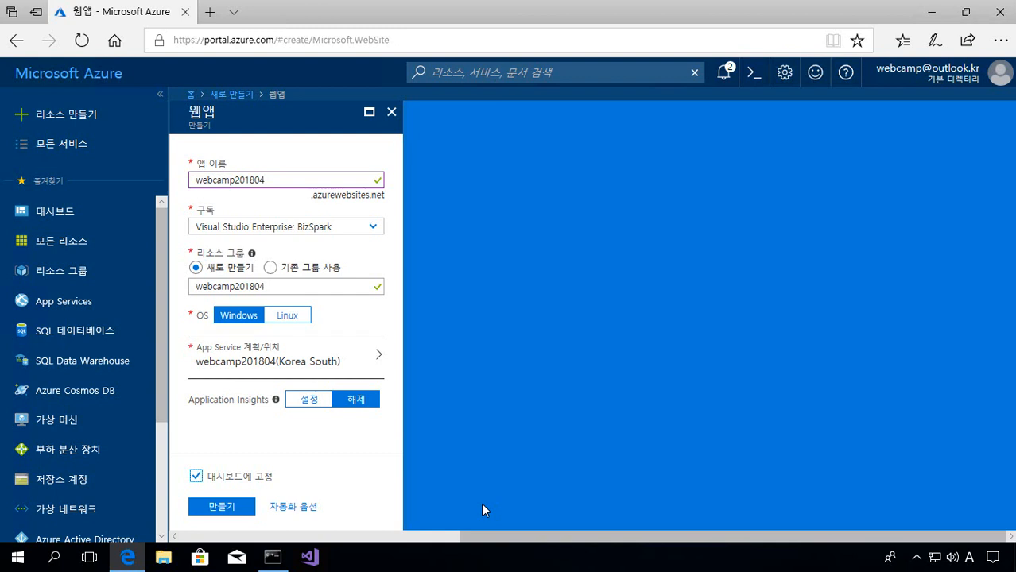
pyautogui.click(250, 510)
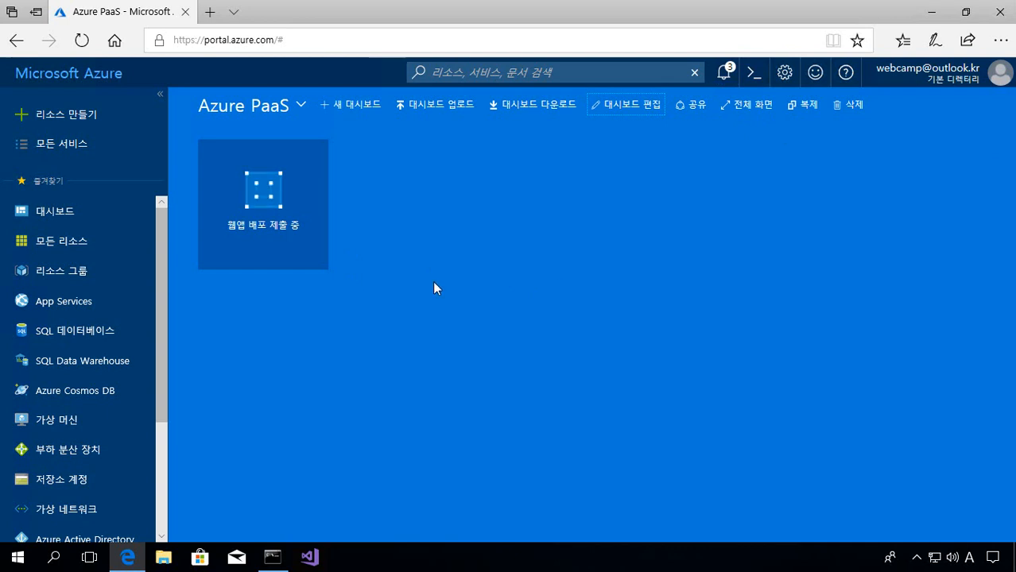
# - Open the webcamp201804 App Service overview after deployment succeeds, showing Running in Korea South
pyautogui.moveTo(252, 232)
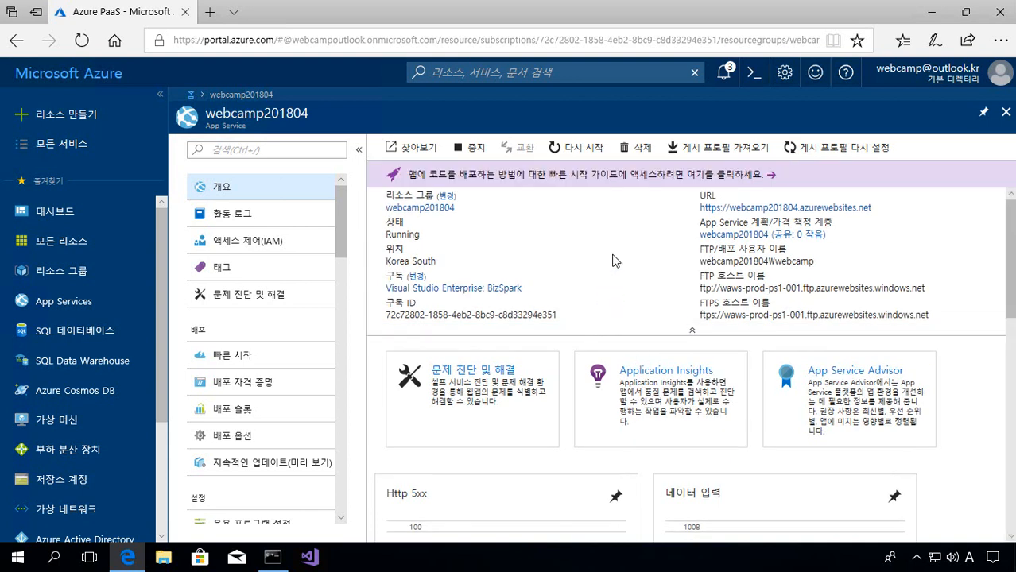
pyautogui.moveTo(802, 214)
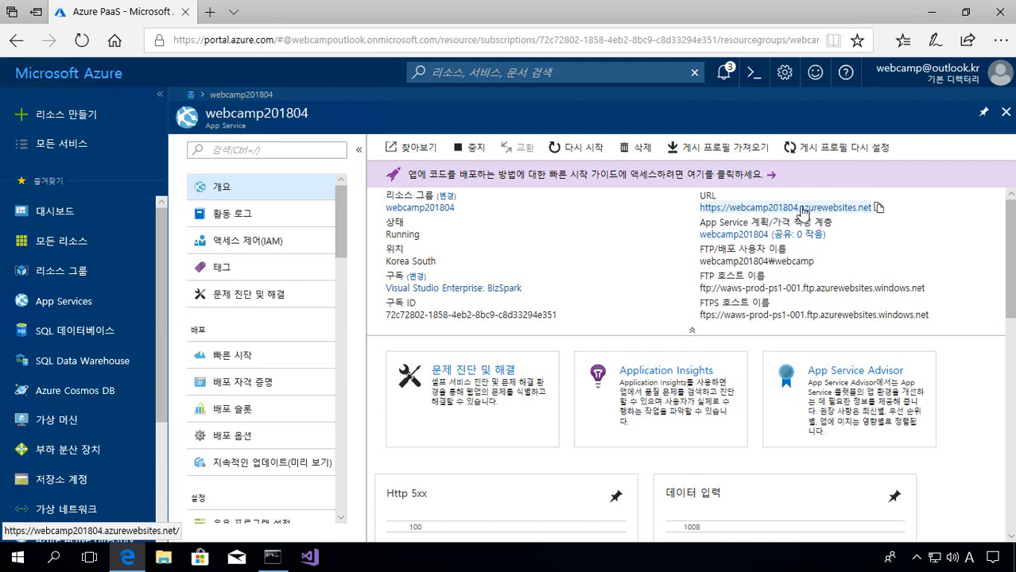
pyautogui.click(878, 209)
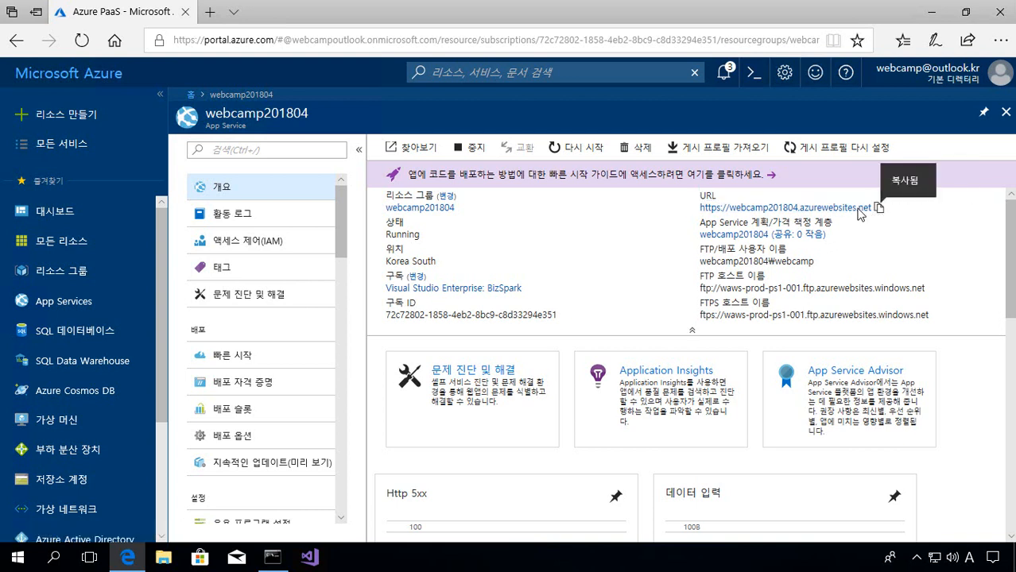
pyautogui.click(272, 557)
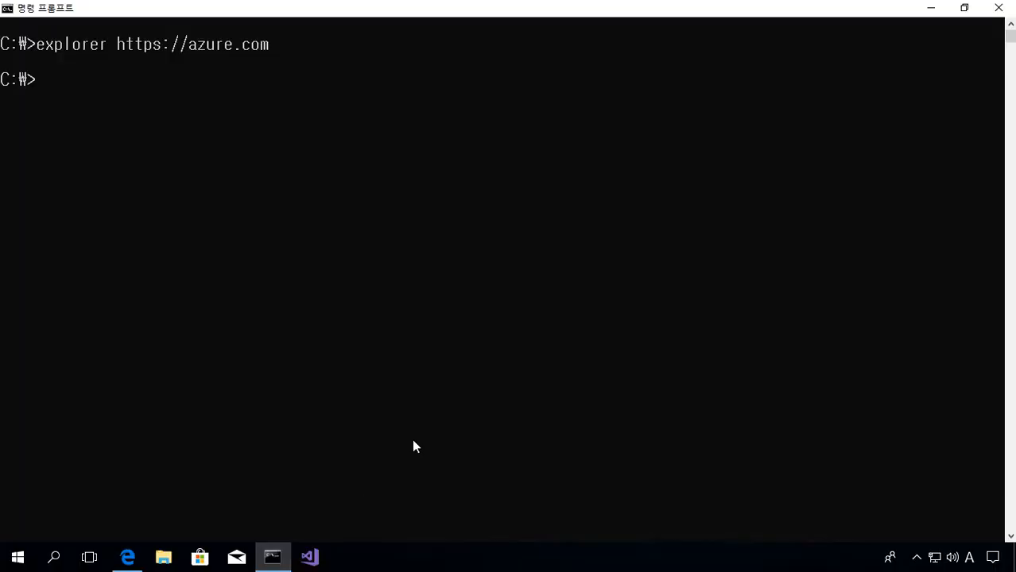
pyautogui.write('explorer')
pyautogui.hotkey('ctrl', 'v')
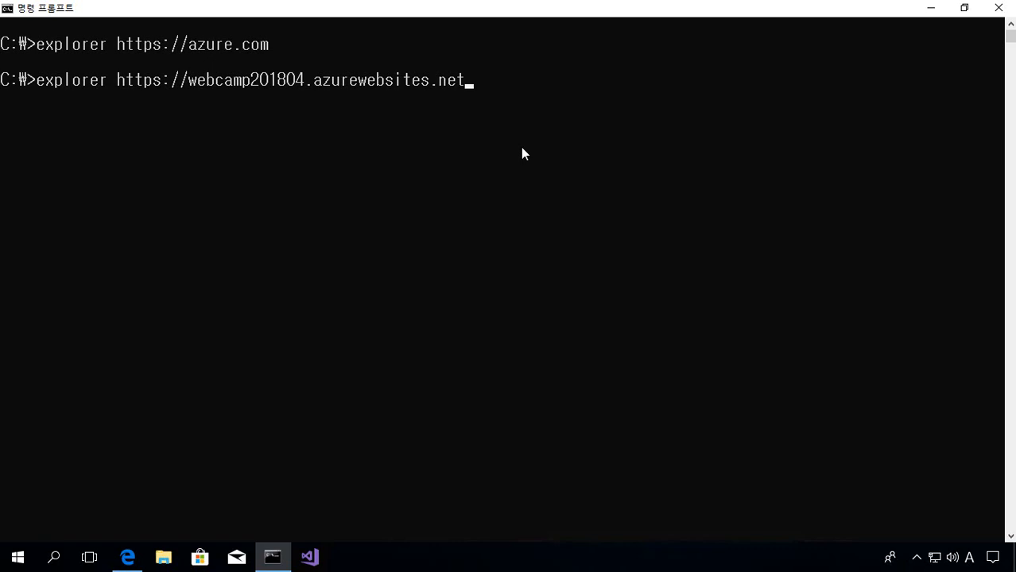
pyautogui.press('Return')
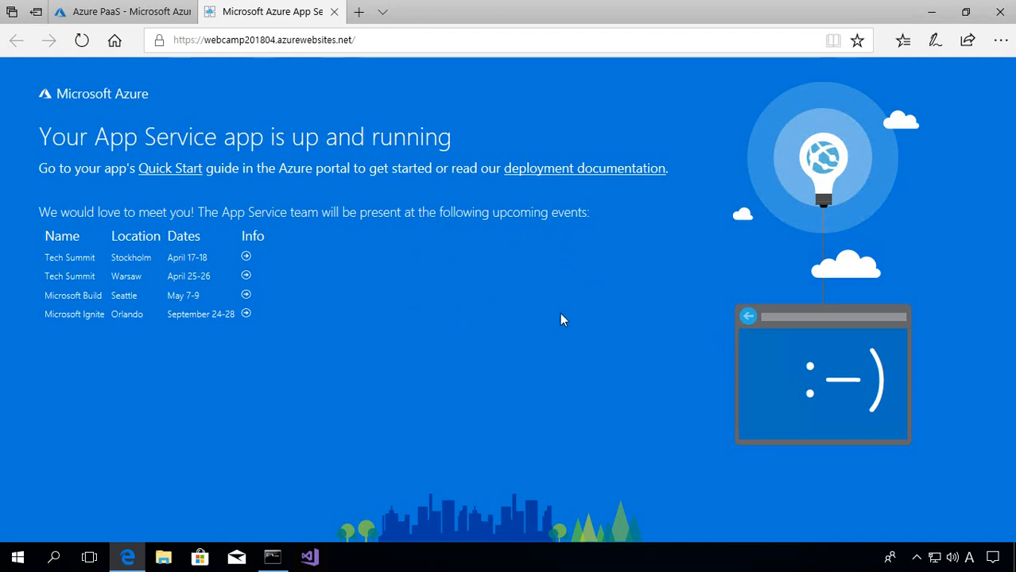
# - Move between Command Prompt, the live site and the portal, ending on the webcamp201804 overview
pyautogui.click(126, 22)
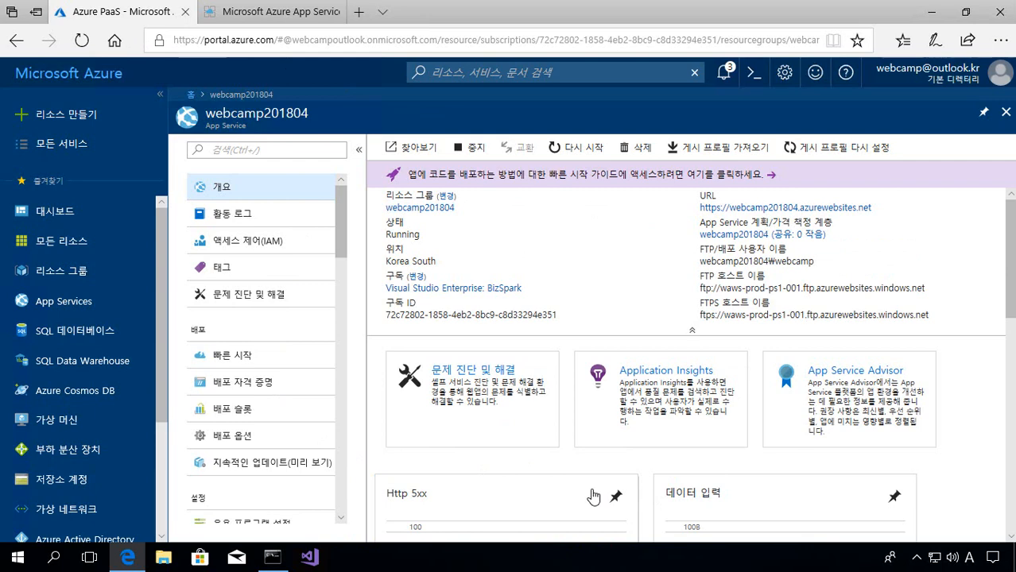
pyautogui.click(272, 556)
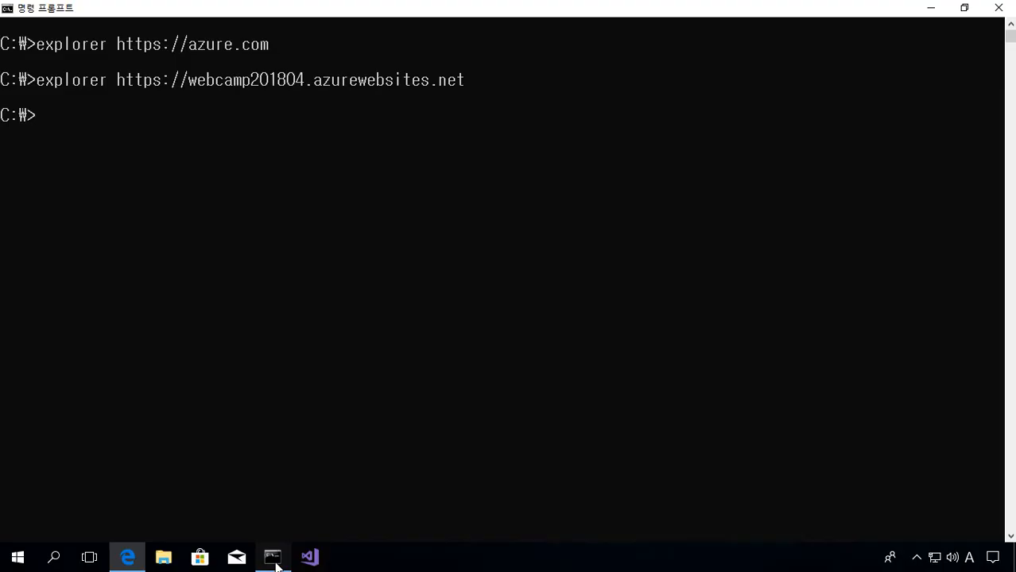
pyautogui.click(127, 557)
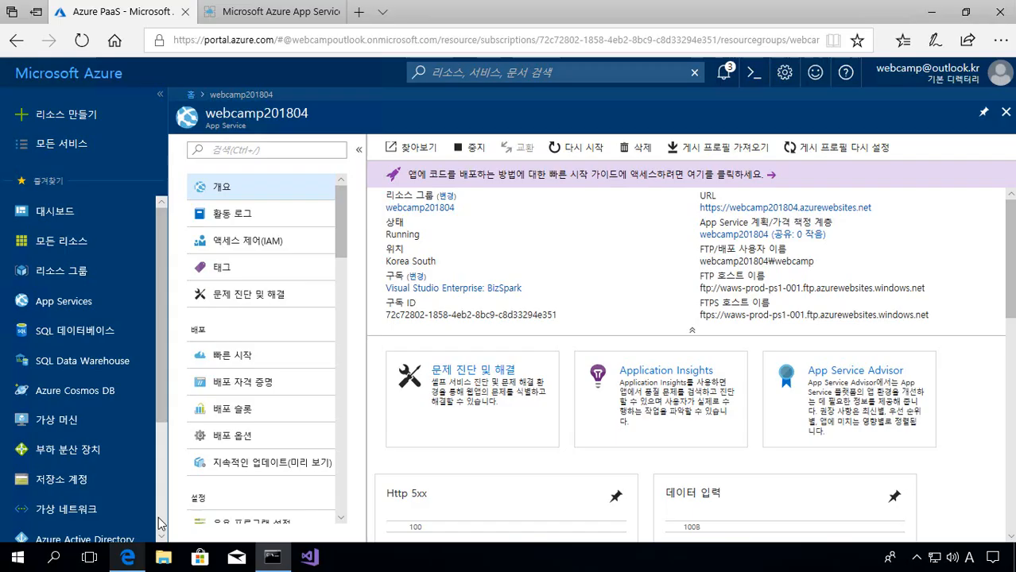
pyautogui.click(268, 18)
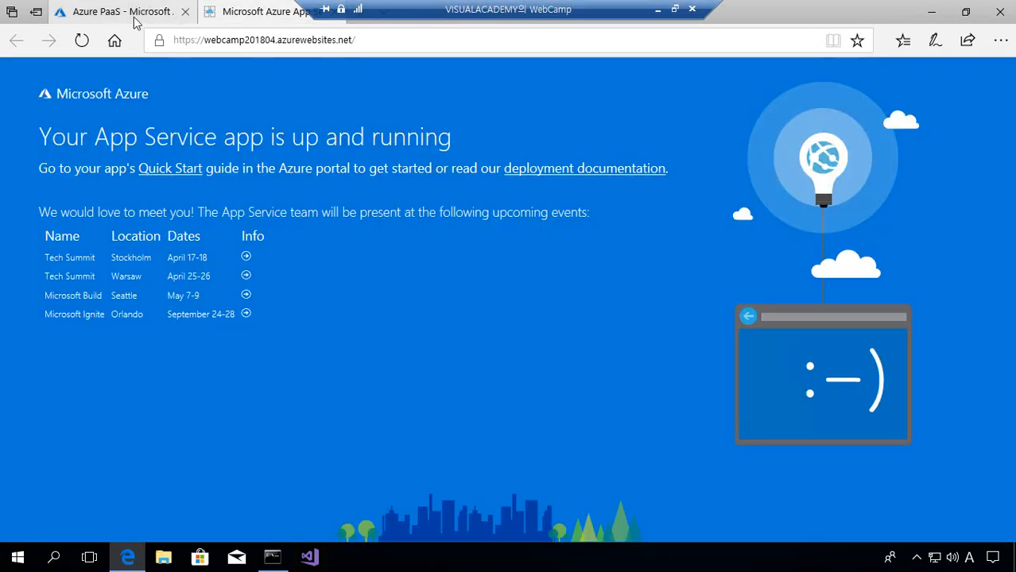
pyautogui.click(133, 18)
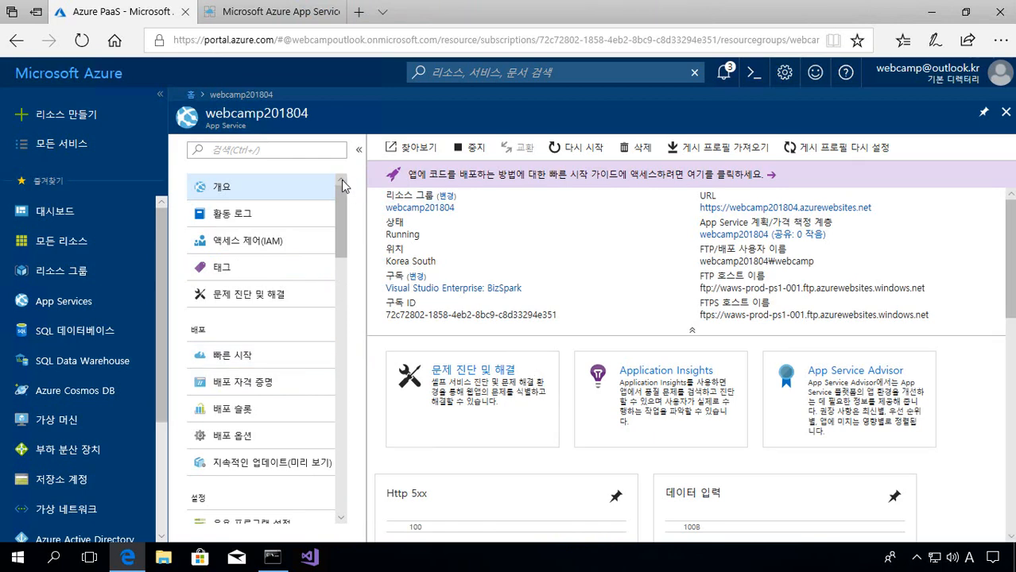
pyautogui.moveTo(343, 198); pyautogui.dragTo(372, 364)
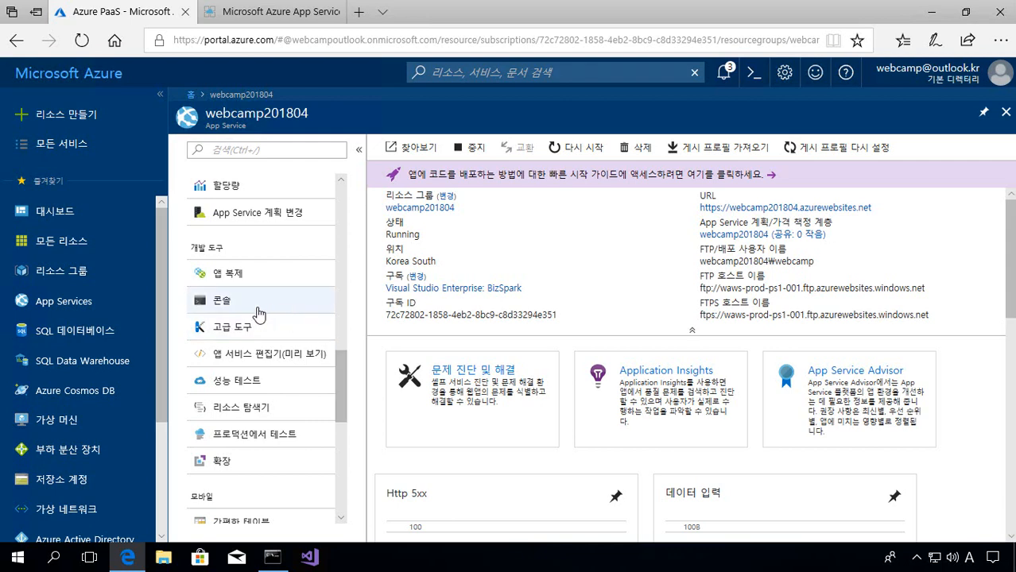
# - Run dir in the App Service console to list hostingstart.html, then return to the start page
pyautogui.click(258, 310)
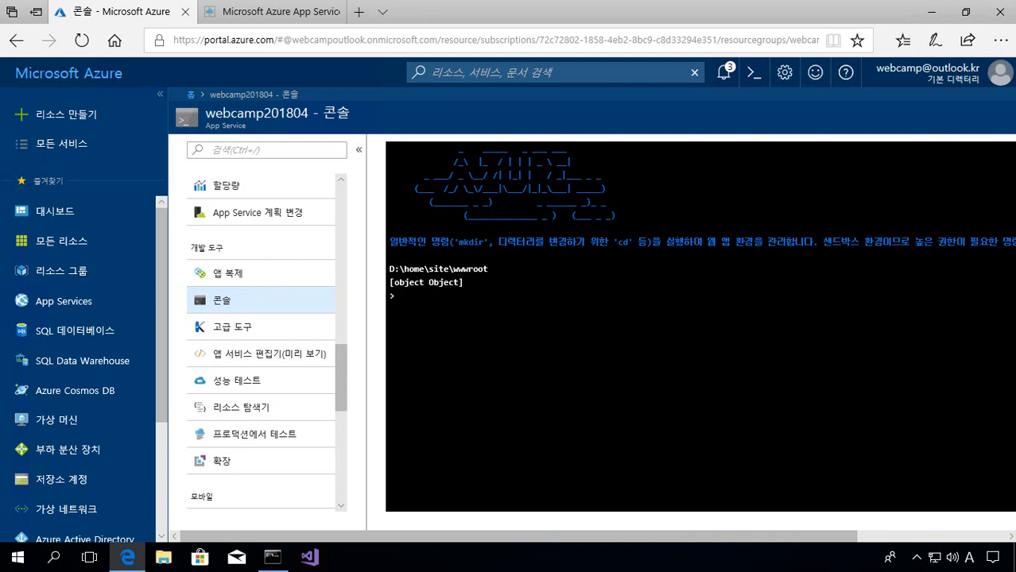
pyautogui.write('dir')
pyautogui.press('Return')
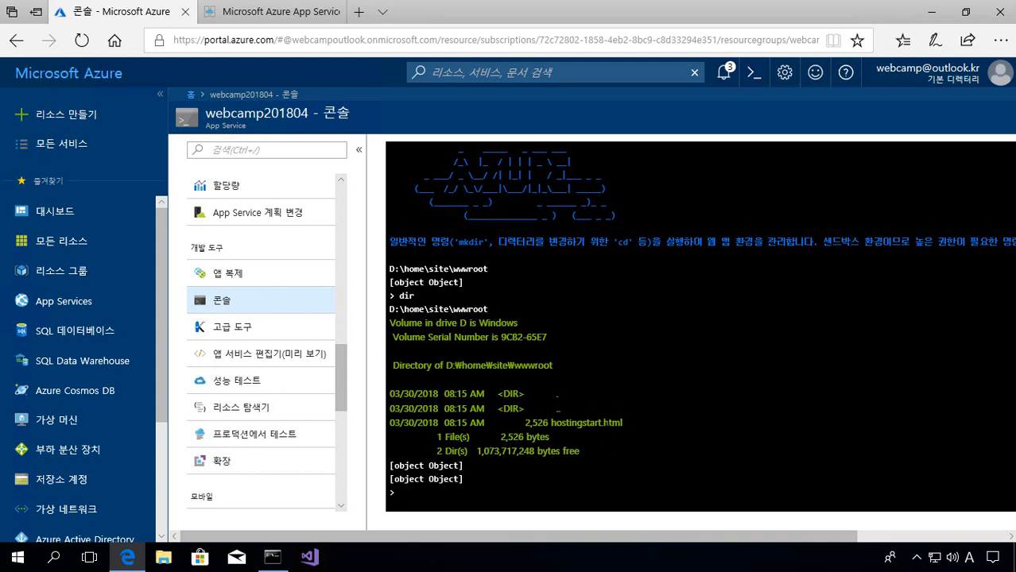
pyautogui.click(237, 30)
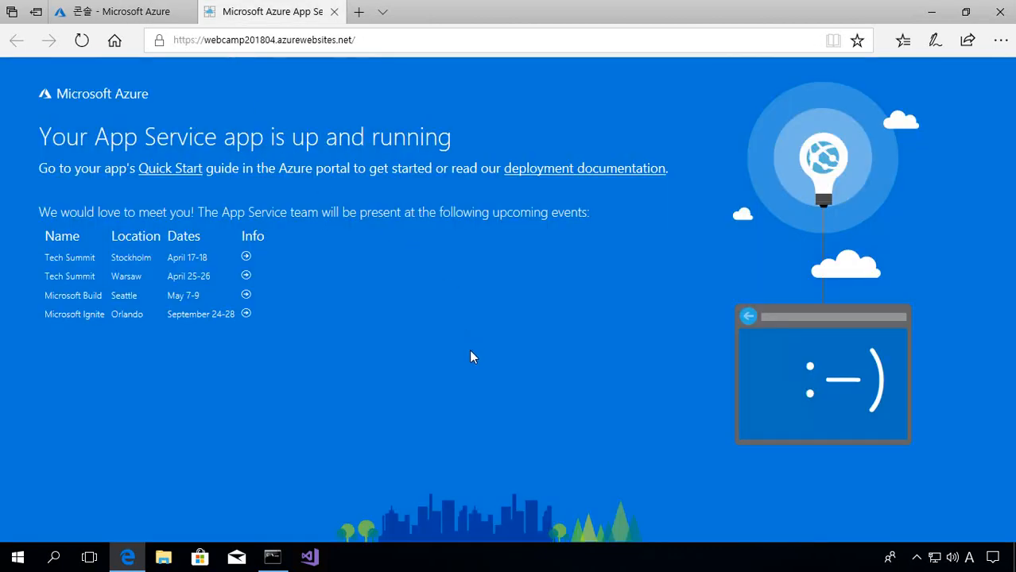
# - Return from the running app's welcome page to the Azure portal console tab with the wwwroot listing
pyautogui.click(272, 555)
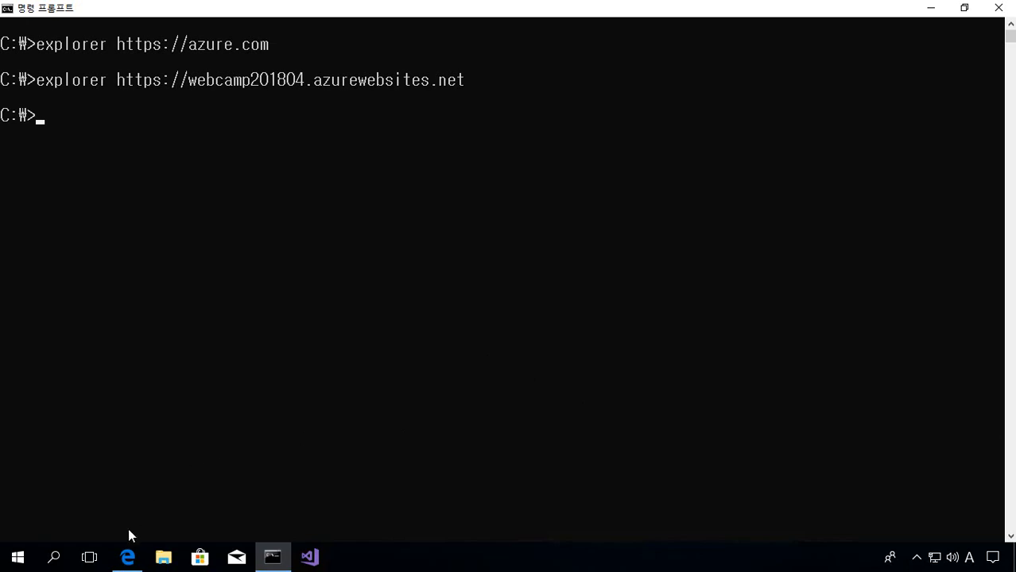
pyautogui.click(127, 557)
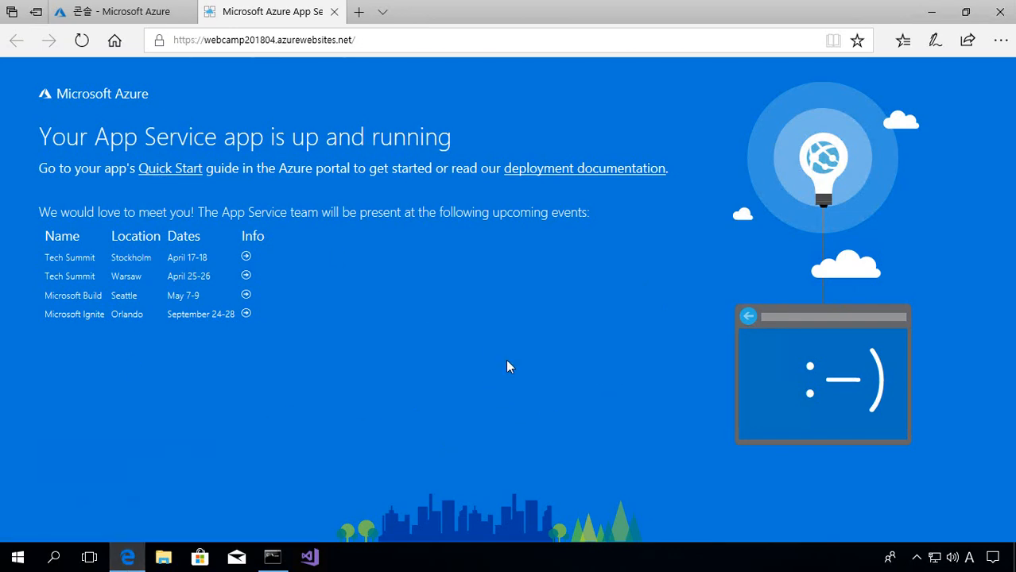
pyautogui.hotkey('ctrl', 'Tab')
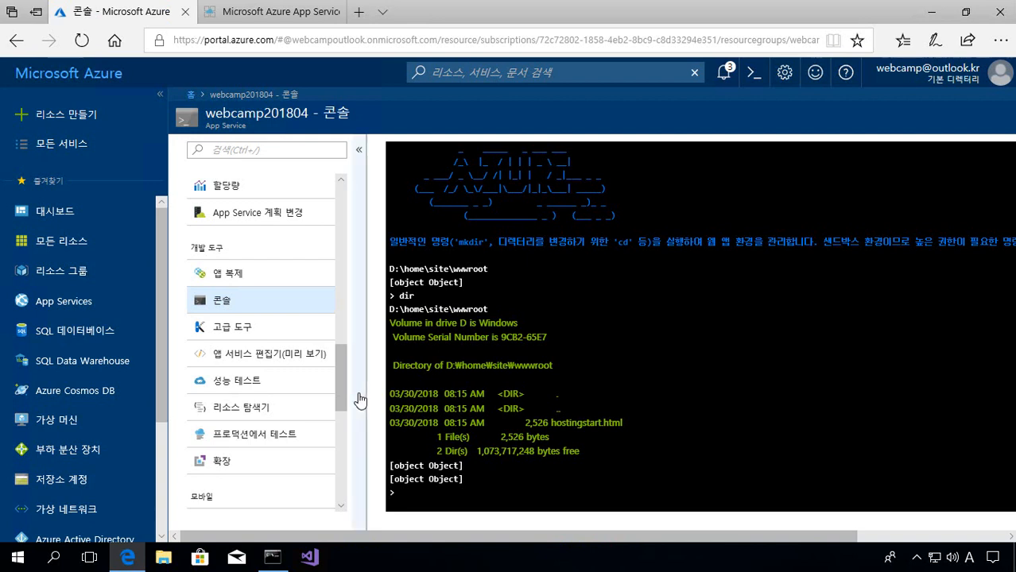
# - Launch the App Service Editor (Preview) for webcamp201804 in a new tab and switch to it
pyautogui.click(281, 362)
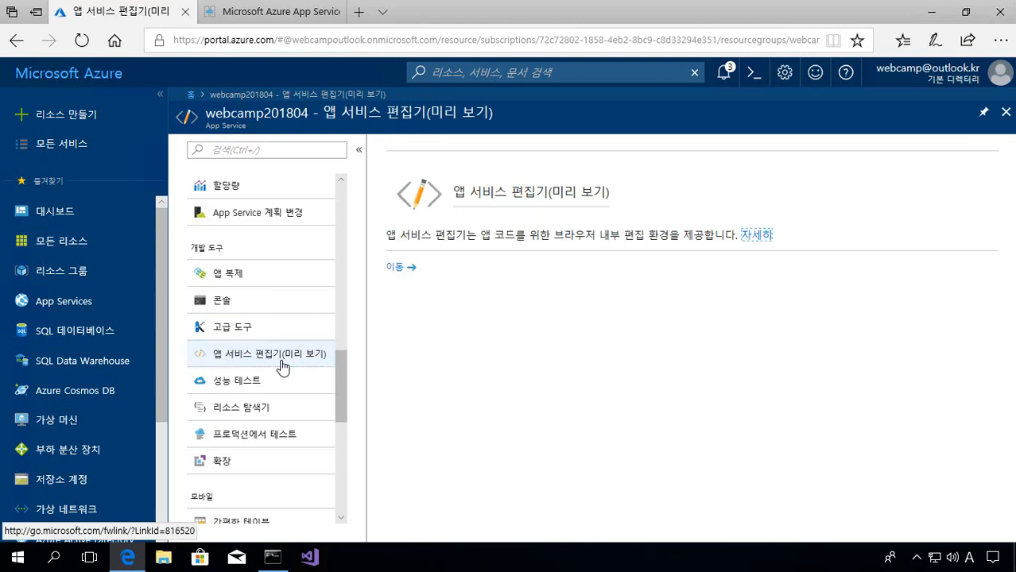
pyautogui.click(405, 272)
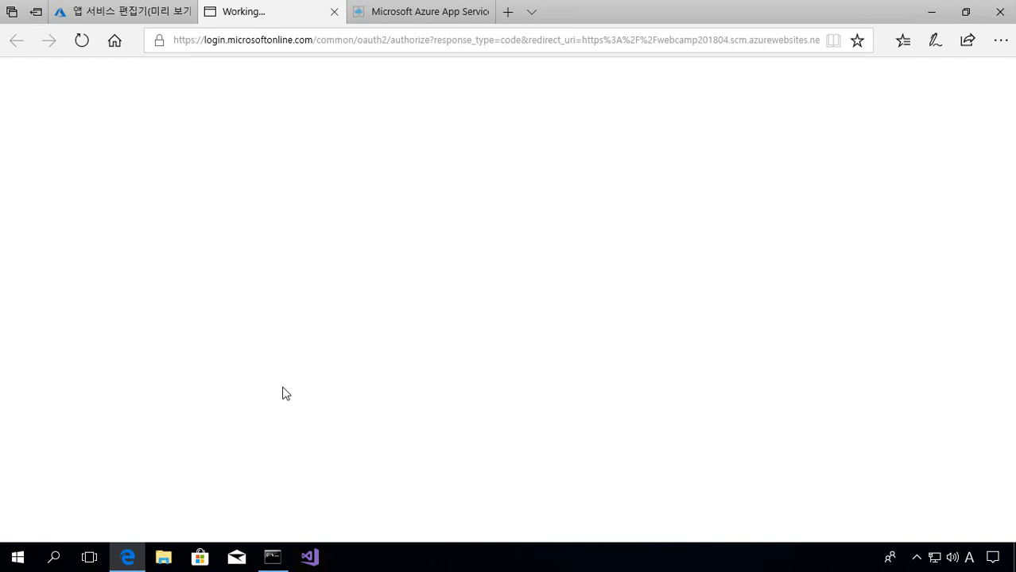
pyautogui.hotkey('ctrl', 'Tab')
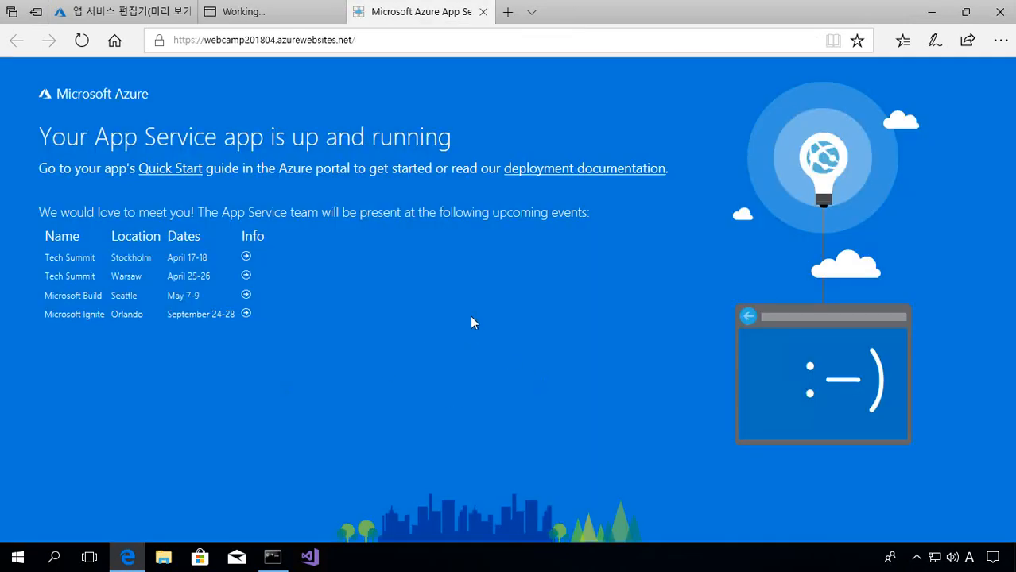
pyautogui.hotkey('ctrl', 'Tab')
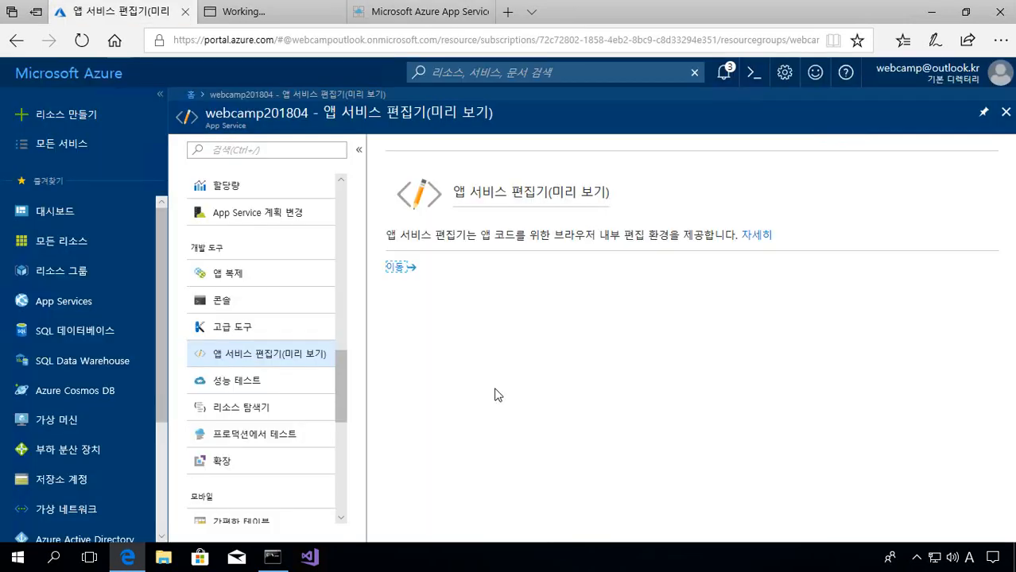
pyautogui.hotkey('ctrl', 'Tab')
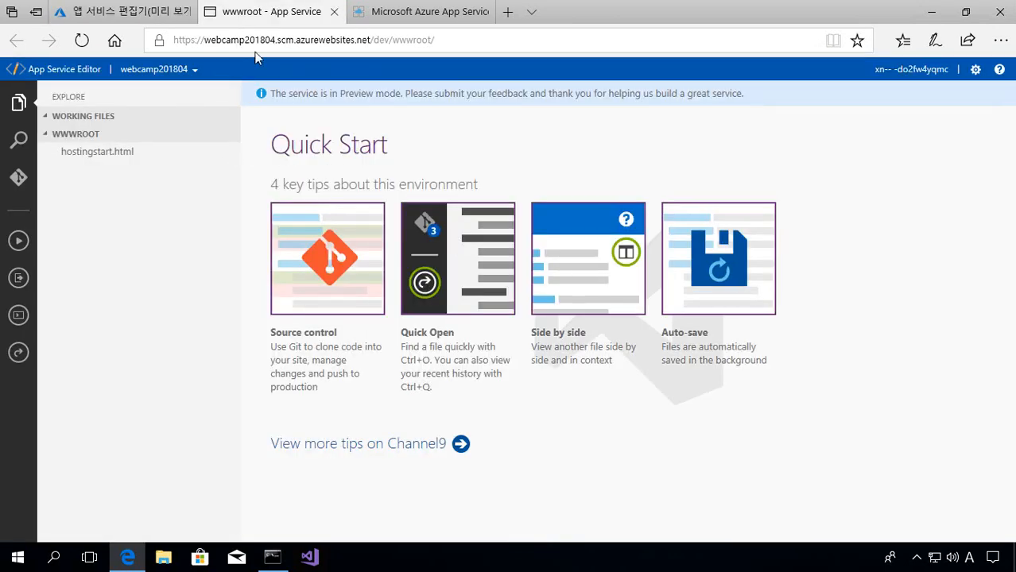
# - Open hostingstart.html in the editor and delete all of its existing code
pyautogui.click(92, 161)
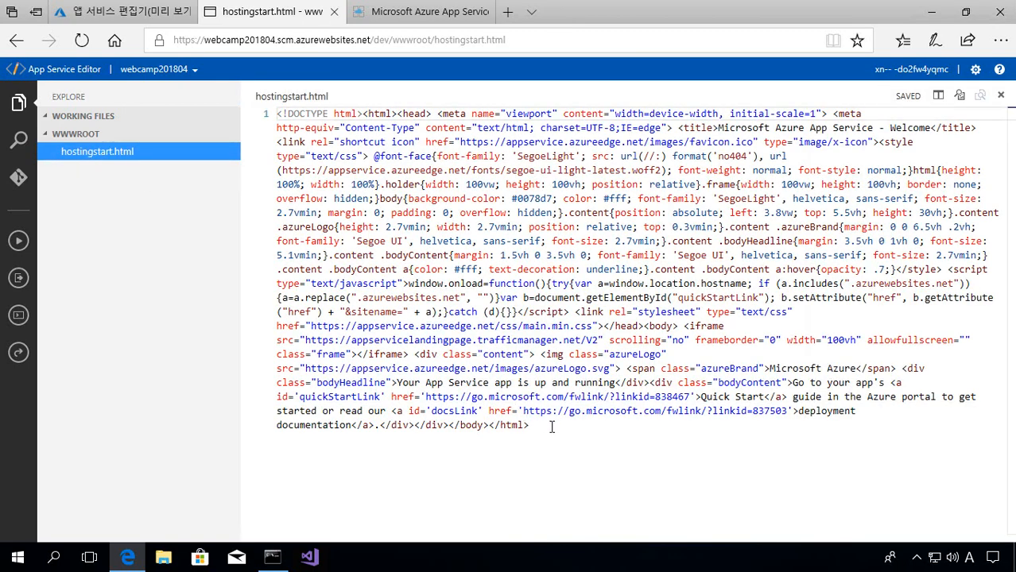
pyautogui.click(576, 442)
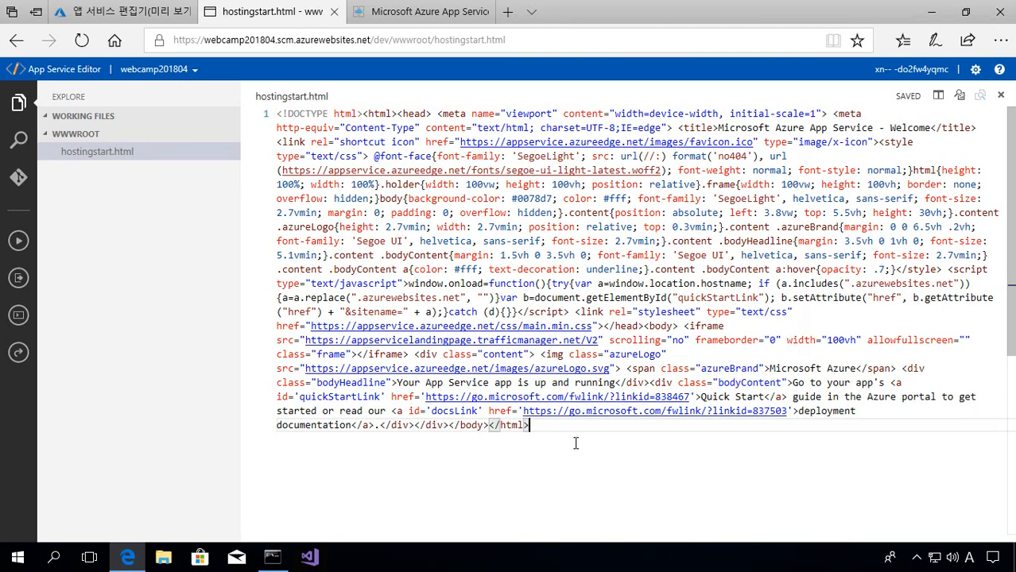
pyautogui.hotkey('ctrl', 'a')
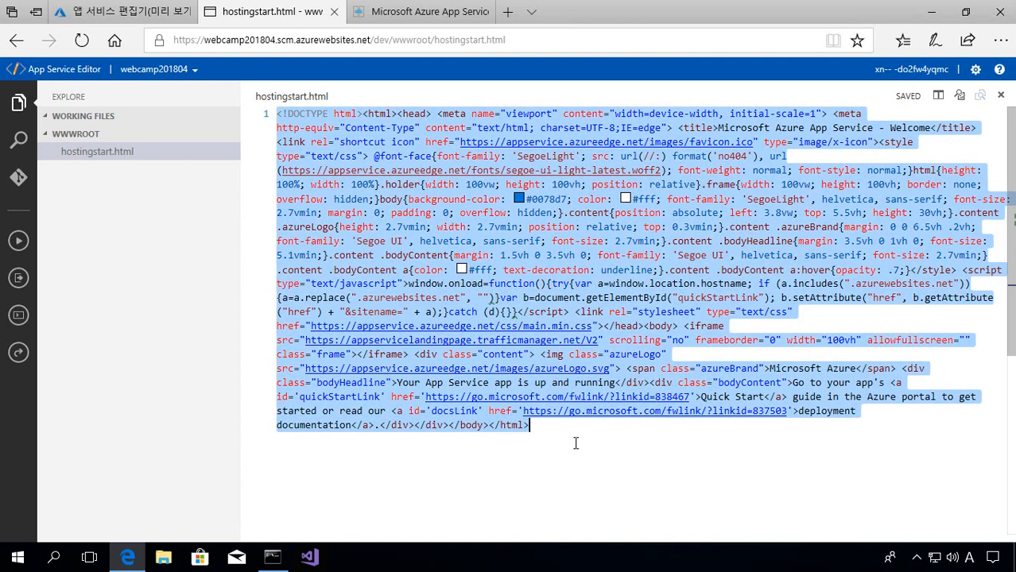
pyautogui.press('BackSpace')
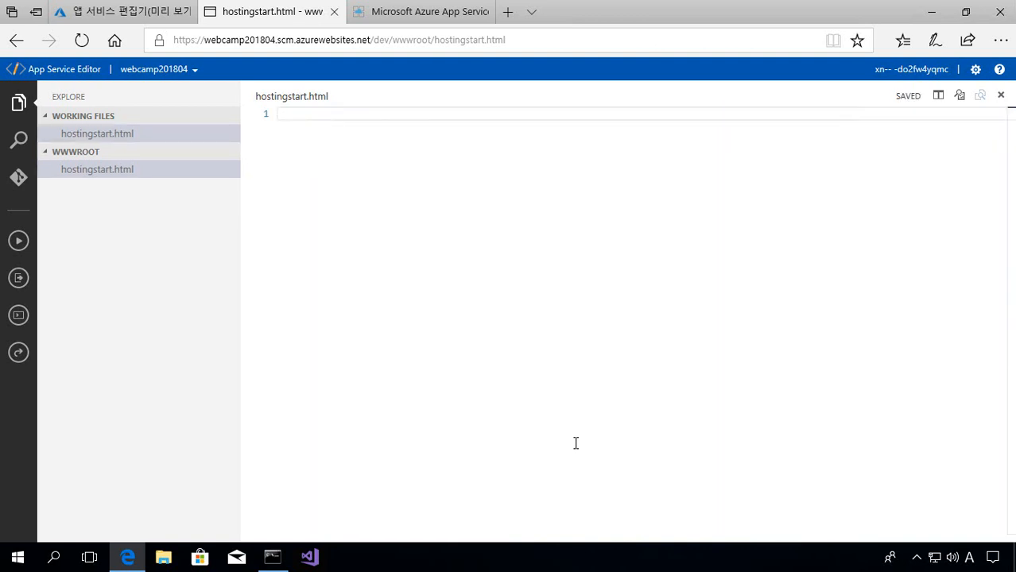
# - Type the single heading <h1>az webapp create</h1> as the file's new content
pyautogui.write('<h')
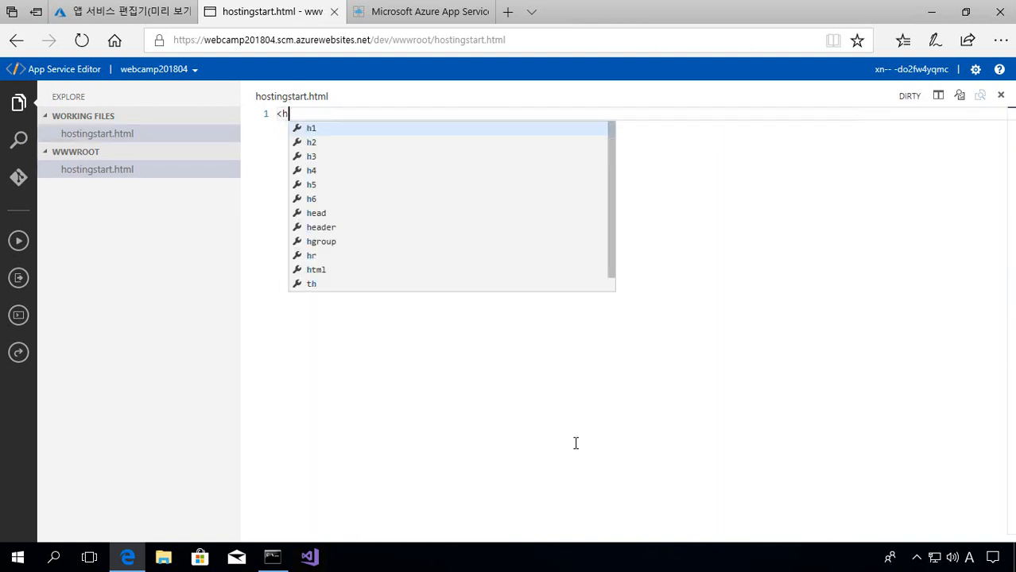
pyautogui.write('1>')
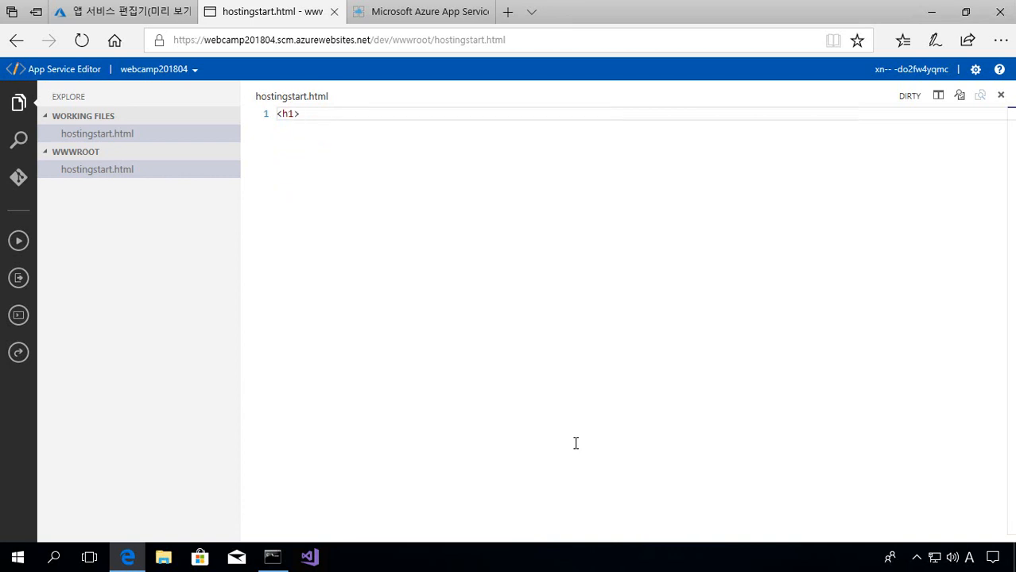
pyautogui.press('Hangul')
pyautogui.write('ㅁ')
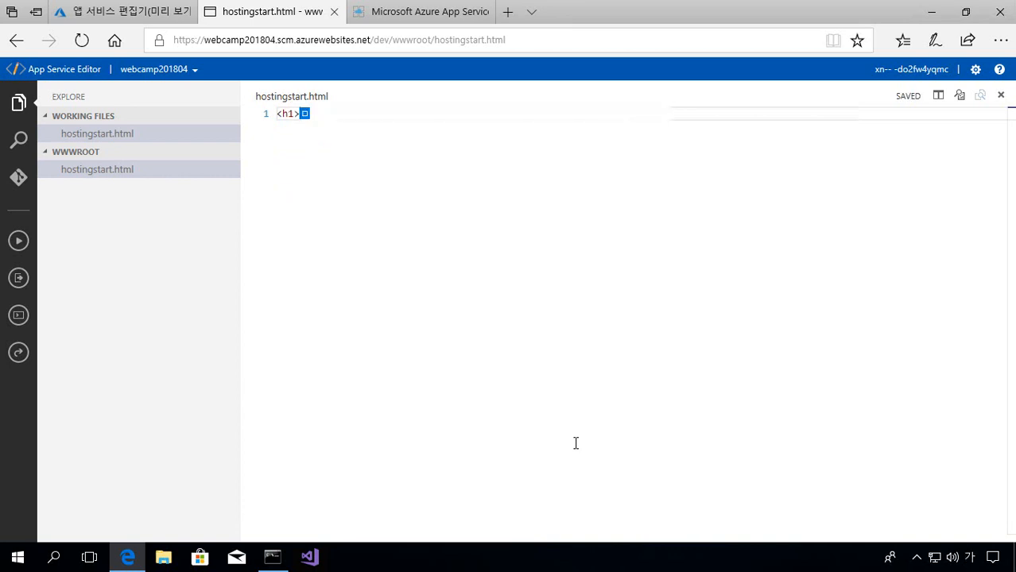
pyautogui.press('BackSpace')
pyautogui.press('Hangul')
pyautogui.write('Azure We')
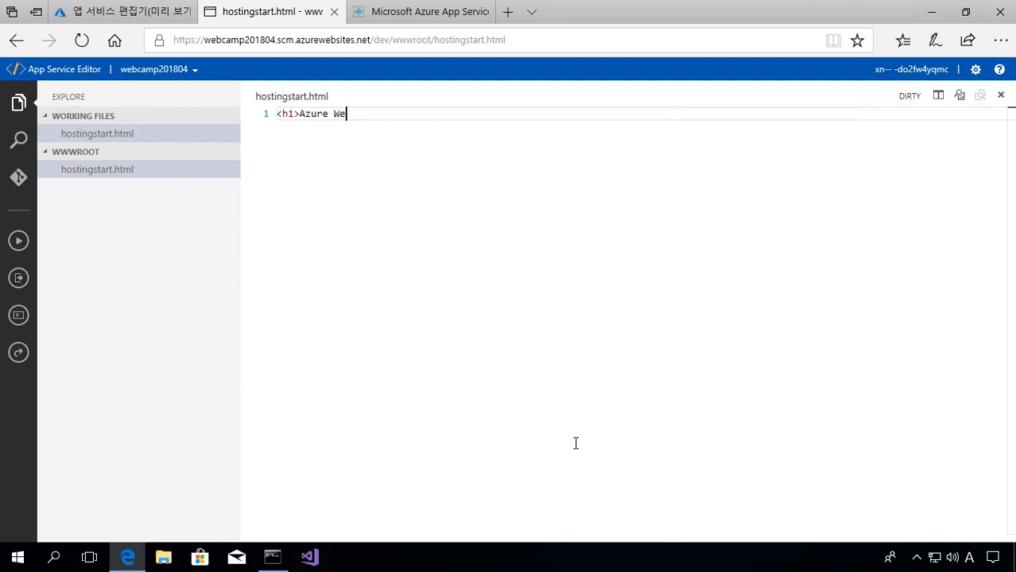
pyautogui.write('b App')
pyautogui.press('BackSpace')
pyautogui.press('BackSpace')
pyautogui.press('BackSpace')
pyautogui.press('BackSpace')
pyautogui.press('BackSpace')
pyautogui.press('BackSpace')
pyautogui.press('BackSpace')
pyautogui.press('BackSpace')
pyautogui.press('BackSpace')
pyautogui.press('BackSpace')
pyautogui.press('BackSpace')
pyautogui.press('BackSpace')
pyautogui.press('BackSpace')
pyautogui.write('az ')
pyautogui.write('a')
pyautogui.press('BackSpace')
pyautogui.write('webapp create</h1>')
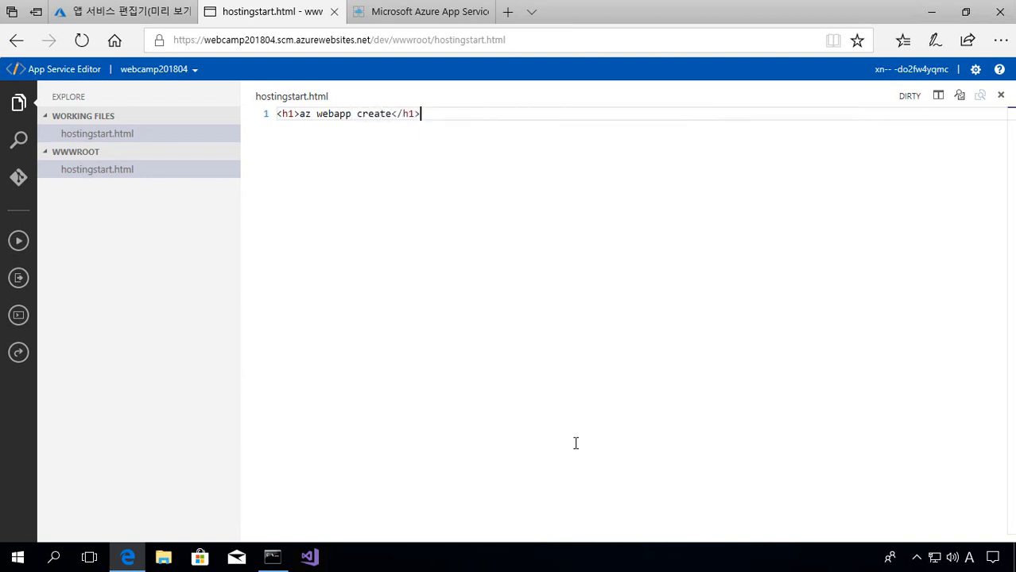
pyautogui.press('Return')
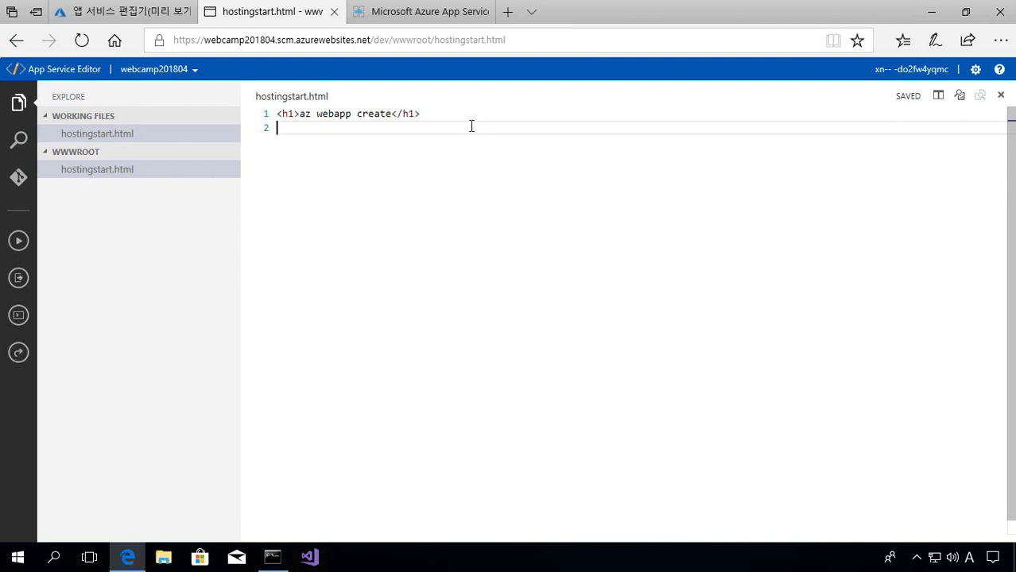
# - Refresh the live site to see the az webapp create heading, then cycle back to the portal tab
pyautogui.hotkey('ctrl', 'Tab')
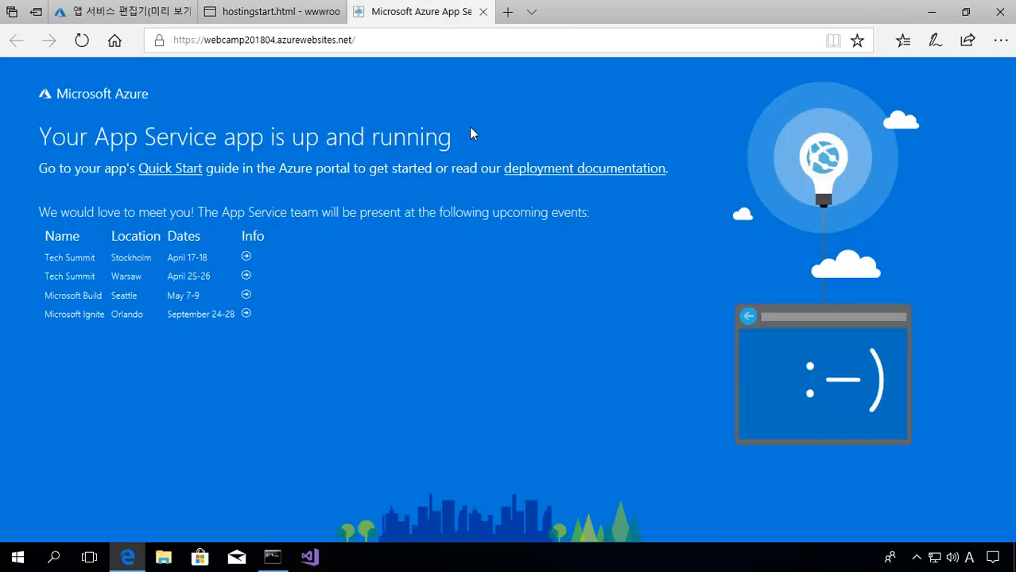
pyautogui.click(87, 49)
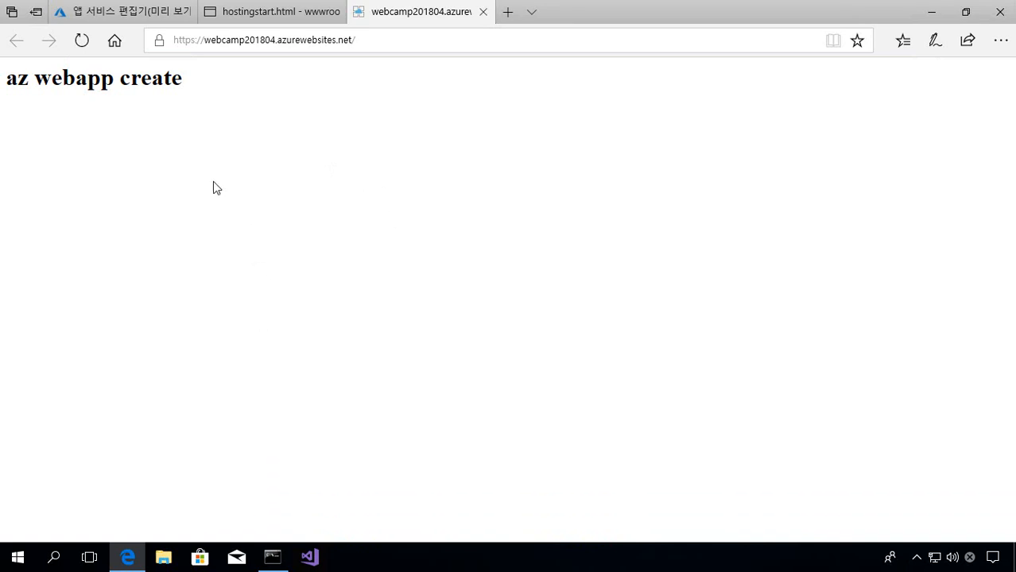
pyautogui.hotkey('ctrl', 'Tab')
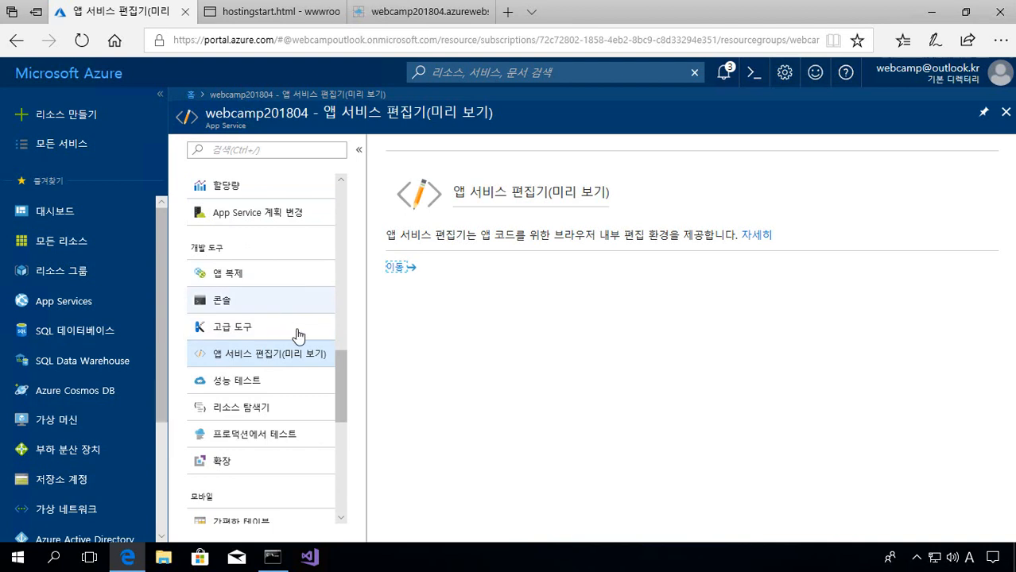
pyautogui.hotkey('ctrl', 'Tab')
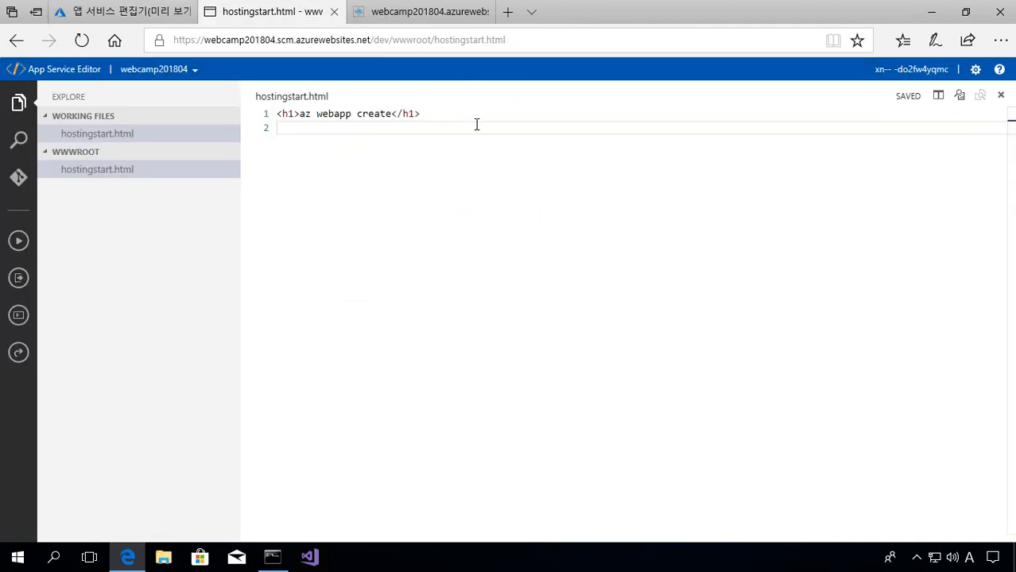
pyautogui.hotkey('ctrl', 'Tab')
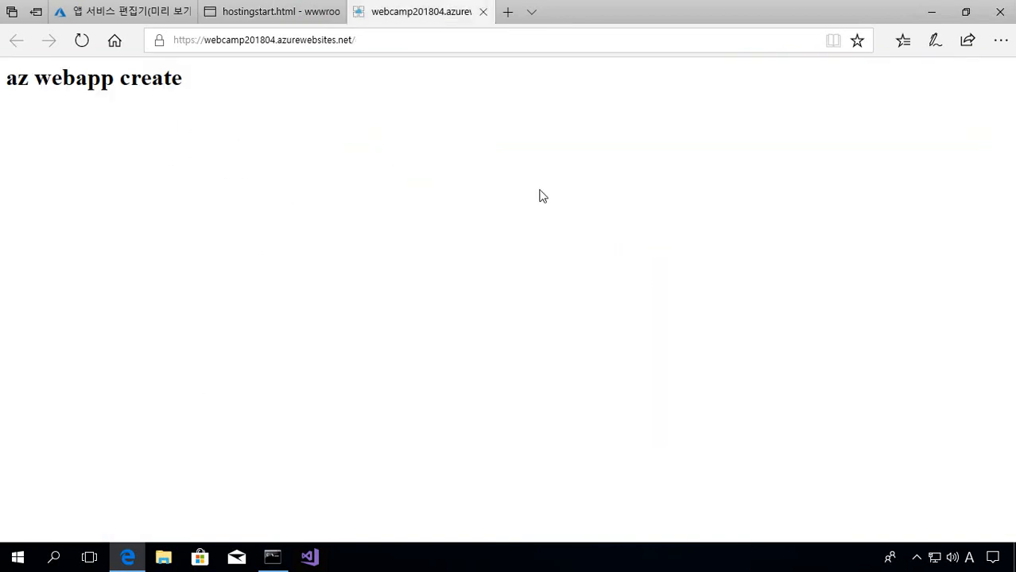
pyautogui.hotkey('ctrl', 'Tab')
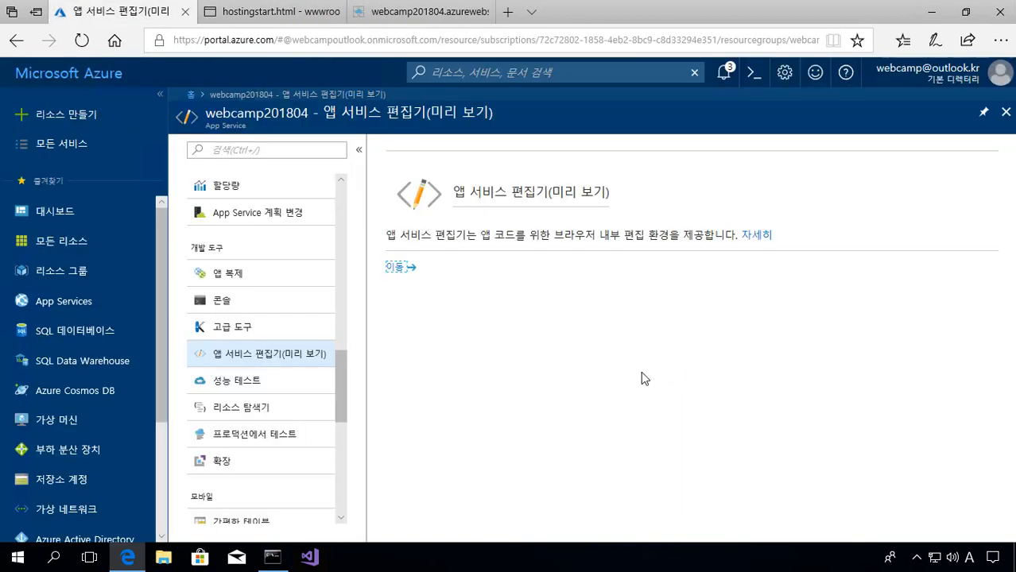
# - Run dir in the web app's console to confirm hostingstart.html is now 30 bytes
pyautogui.click(268, 306)
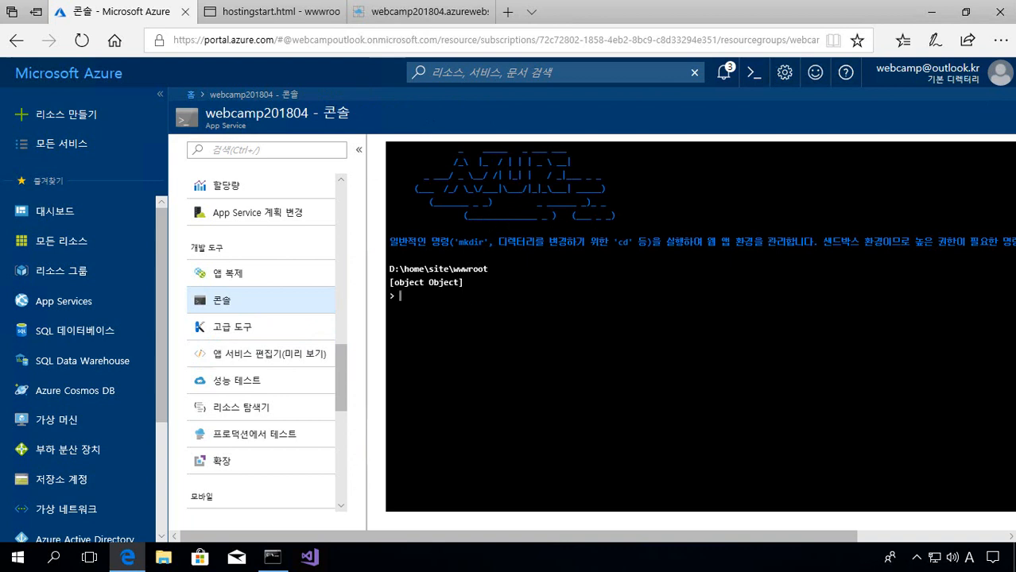
pyautogui.write('dir')
pyautogui.press('Return')
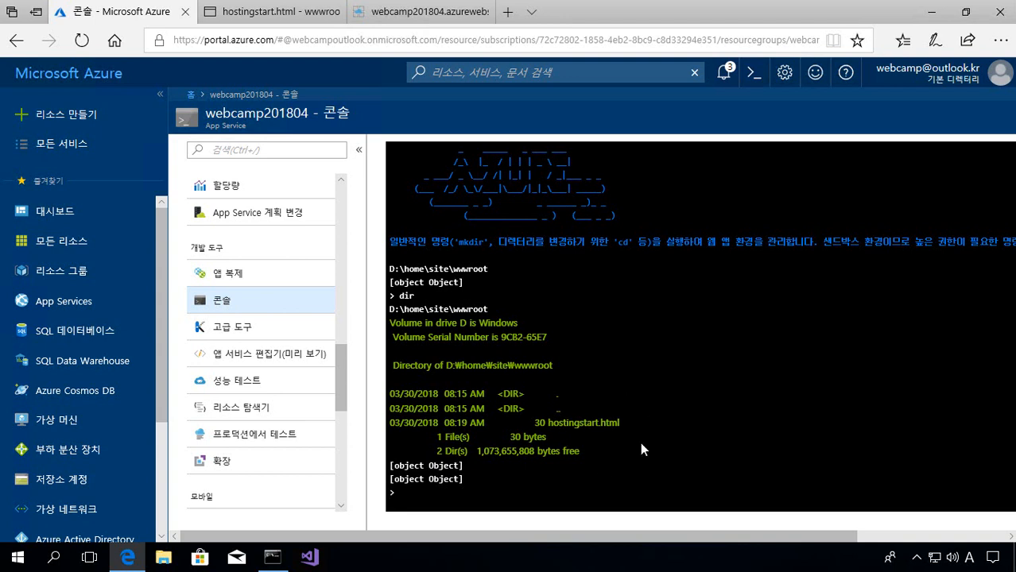
pyautogui.scroll(10, 341, 224)
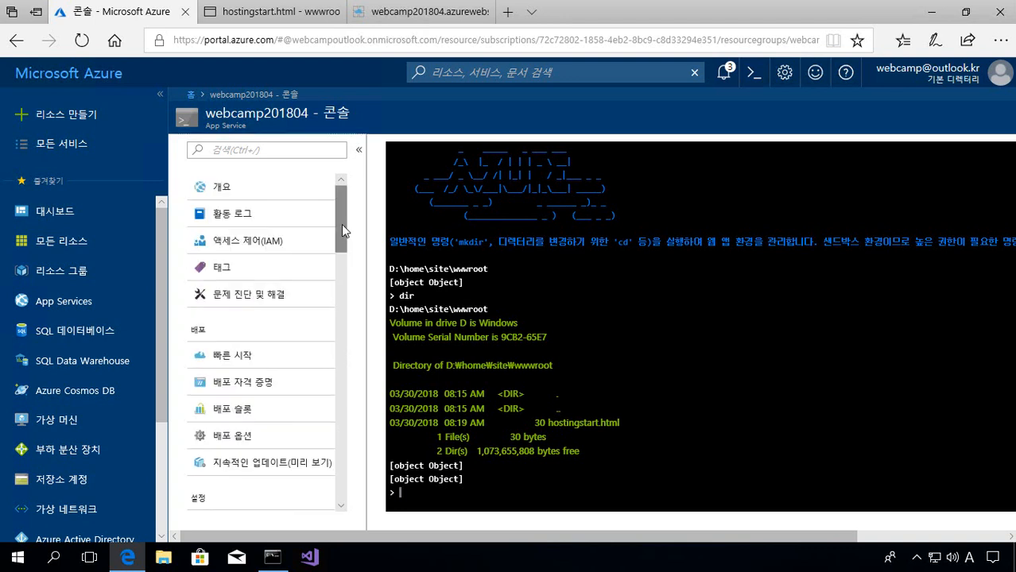
# - Choose GitHub as the web app's source under Deployment options
pyautogui.click(269, 385)
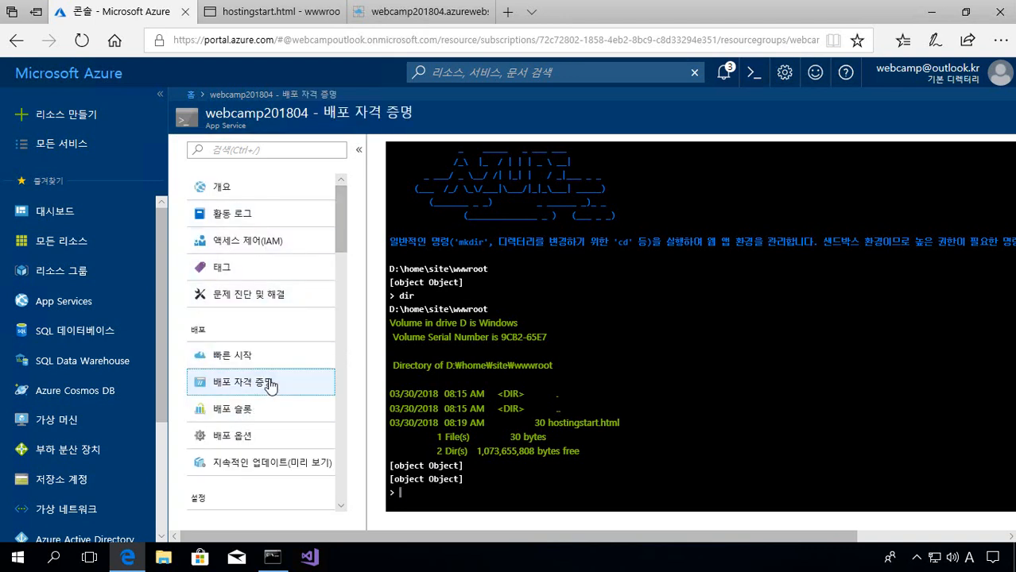
pyautogui.click(267, 440)
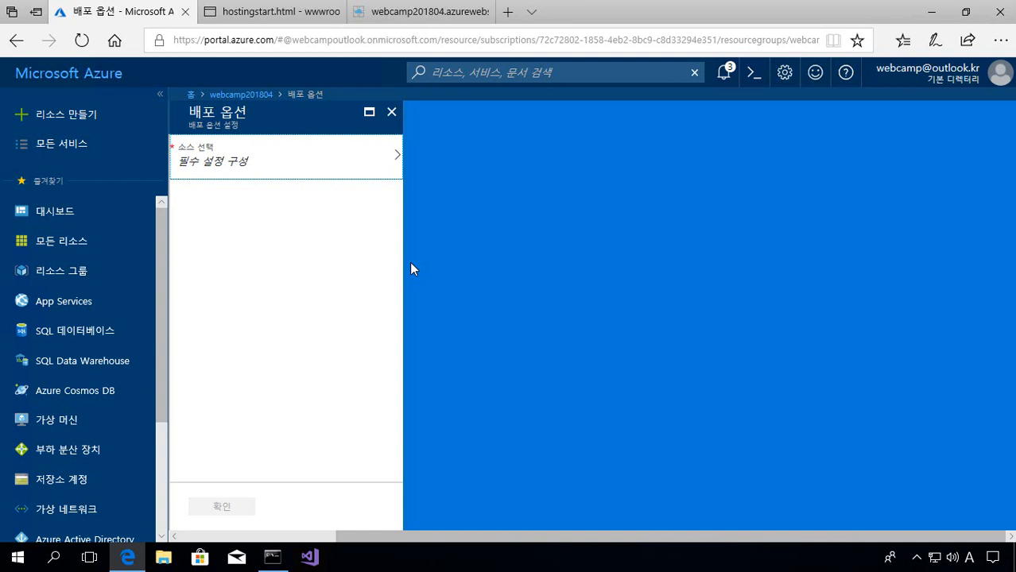
pyautogui.click(324, 161)
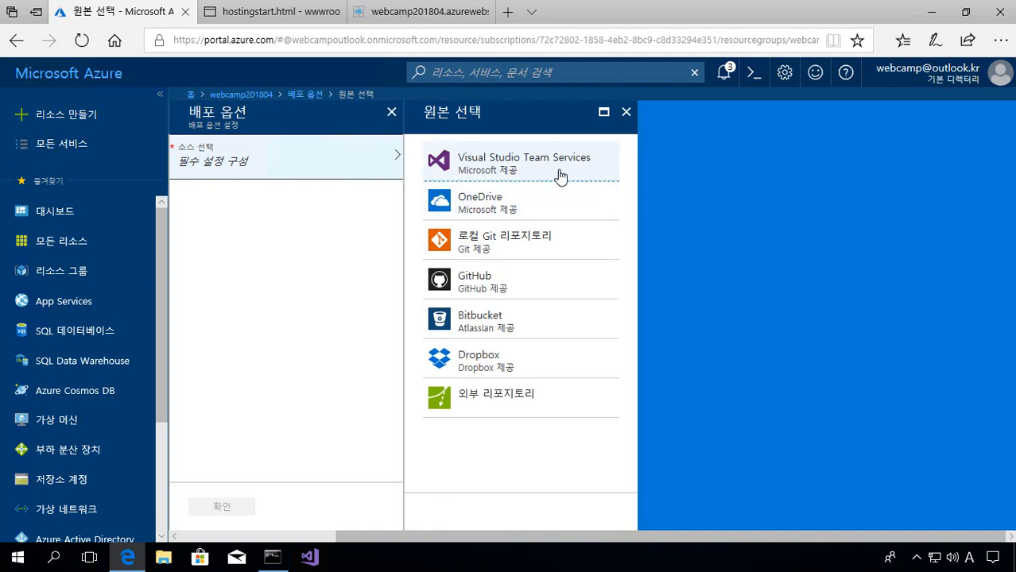
pyautogui.click(546, 299)
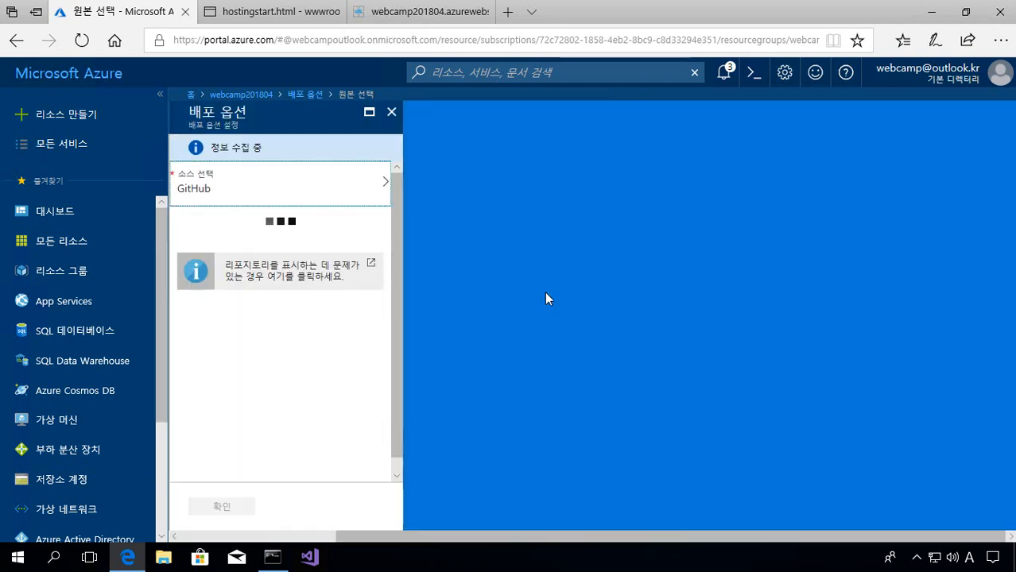
# - Close the Deployment options blade and confirm discarding the unsaved GitHub setup
pyautogui.click(255, 154)
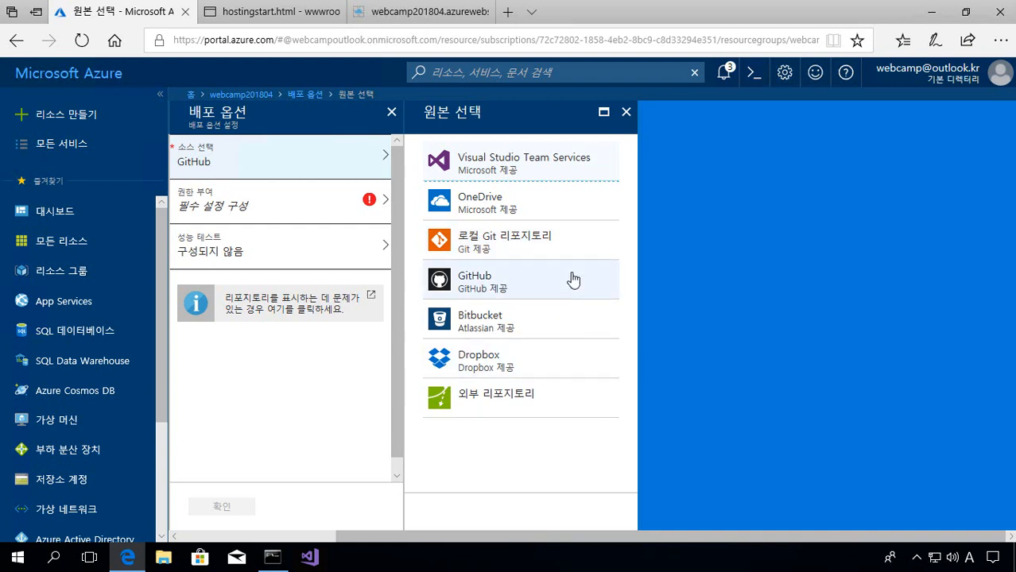
pyautogui.click(625, 112)
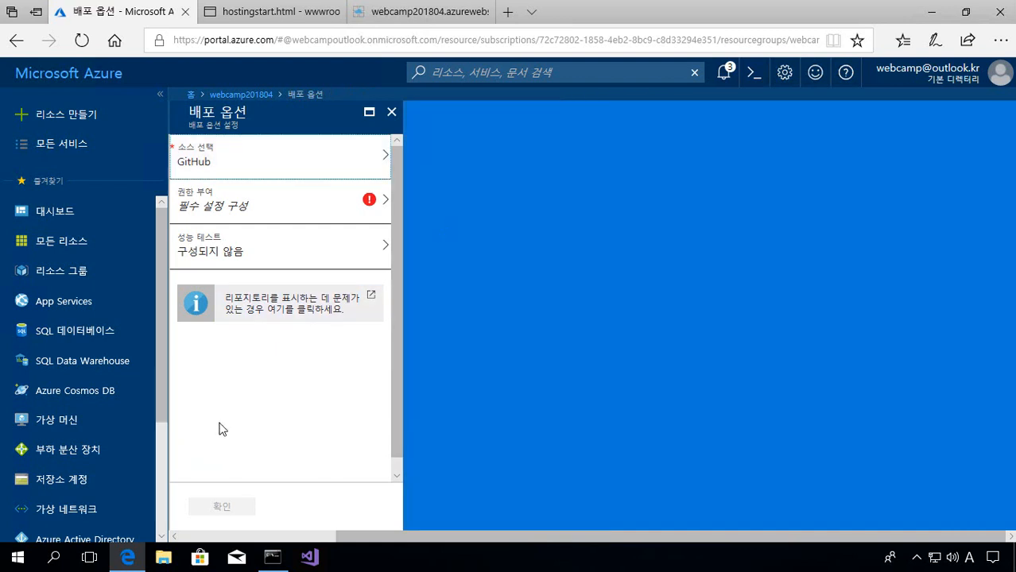
pyautogui.click(394, 121)
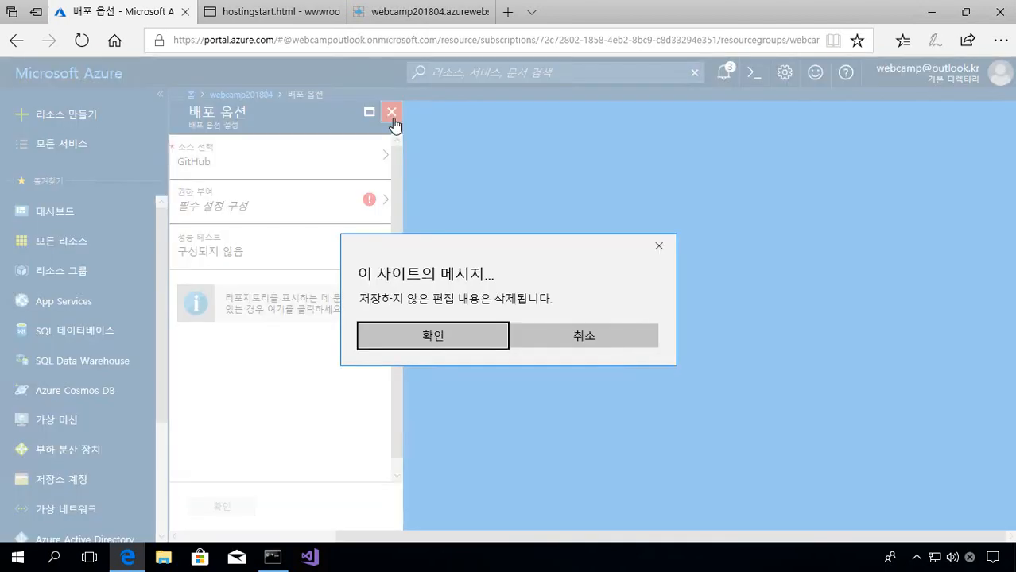
pyautogui.click(453, 334)
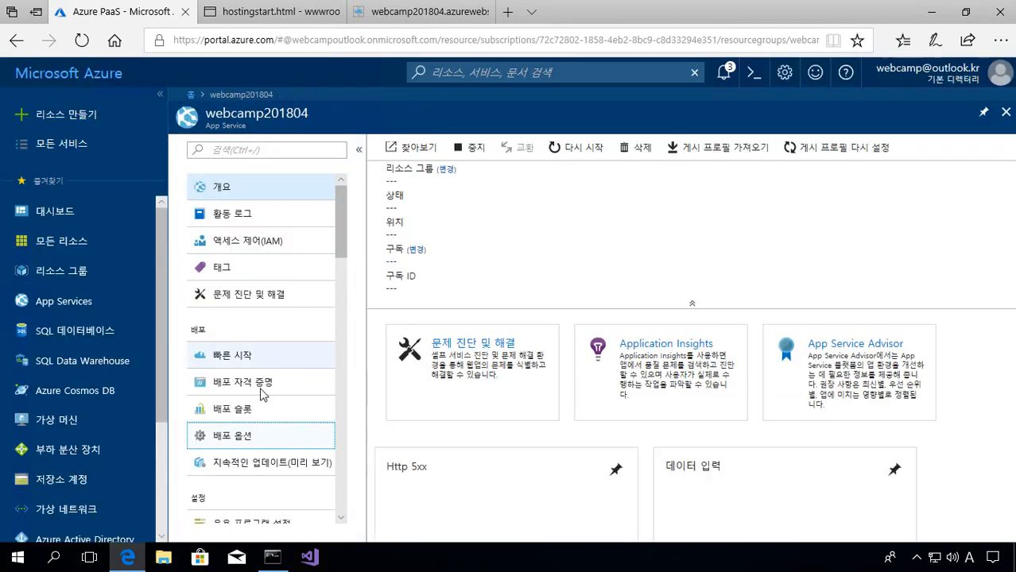
# - Glance at deployment credentials, review the Running, Korea South overview with FTP host names, then return to hostingstart.html
pyautogui.click(262, 391)
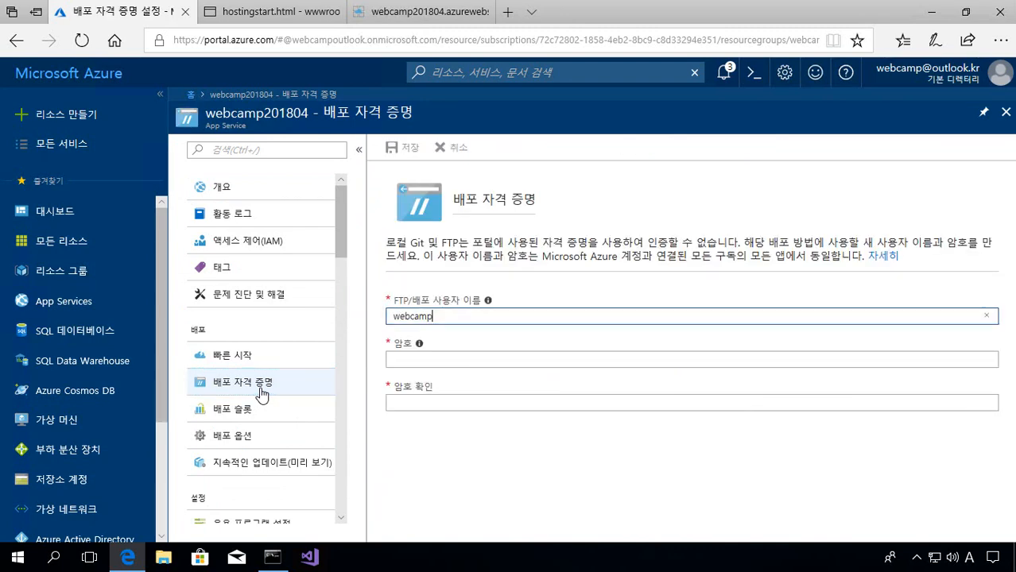
pyautogui.click(271, 194)
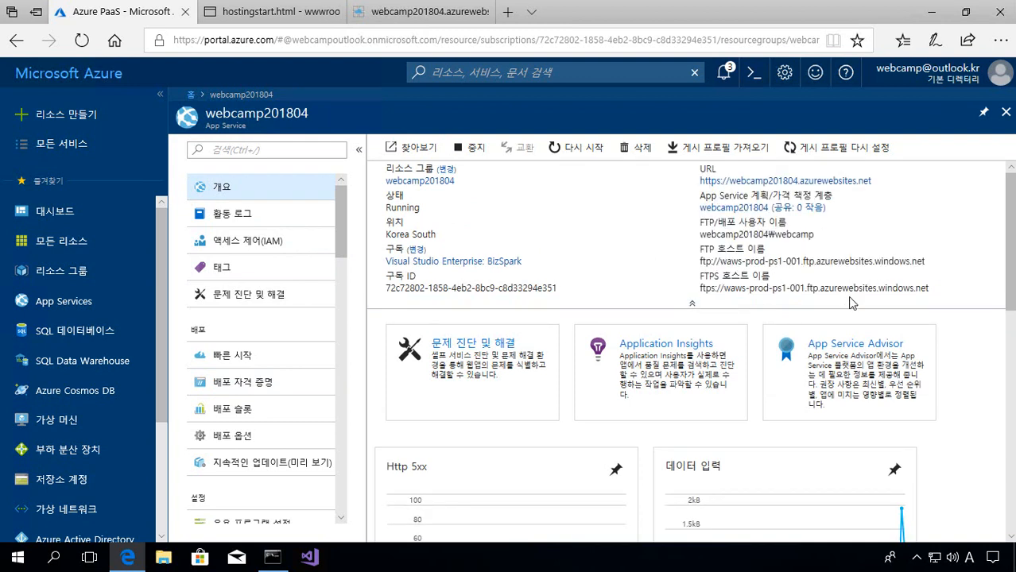
pyautogui.moveTo(773, 238)
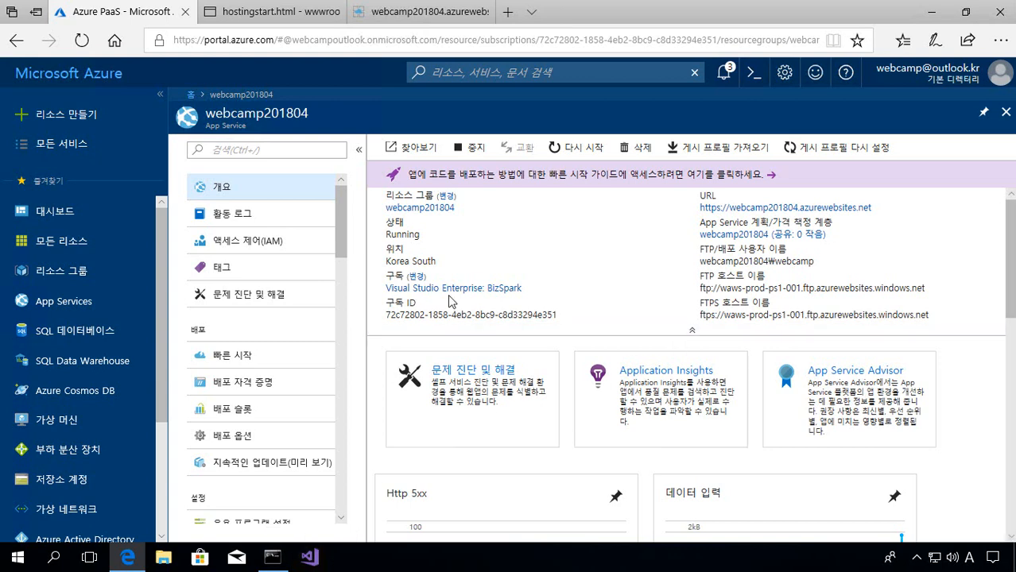
pyautogui.hotkey('ctrl', 'Tab')
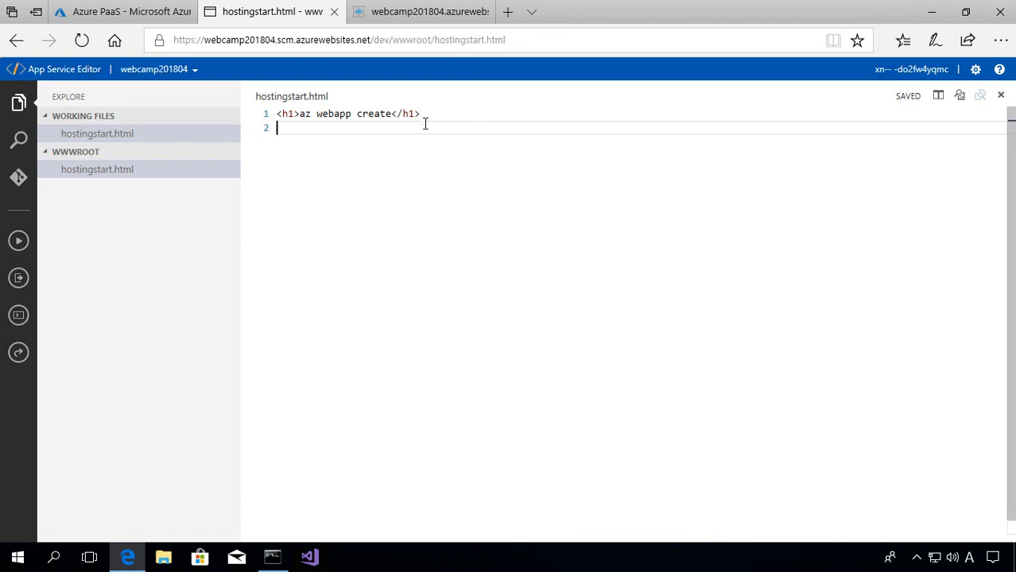
# - View the live webcamp201804.azurewebsites.net site showing the az webapp create heading, then return to the portal overview
pyautogui.hotkey('ctrl', 'Tab')
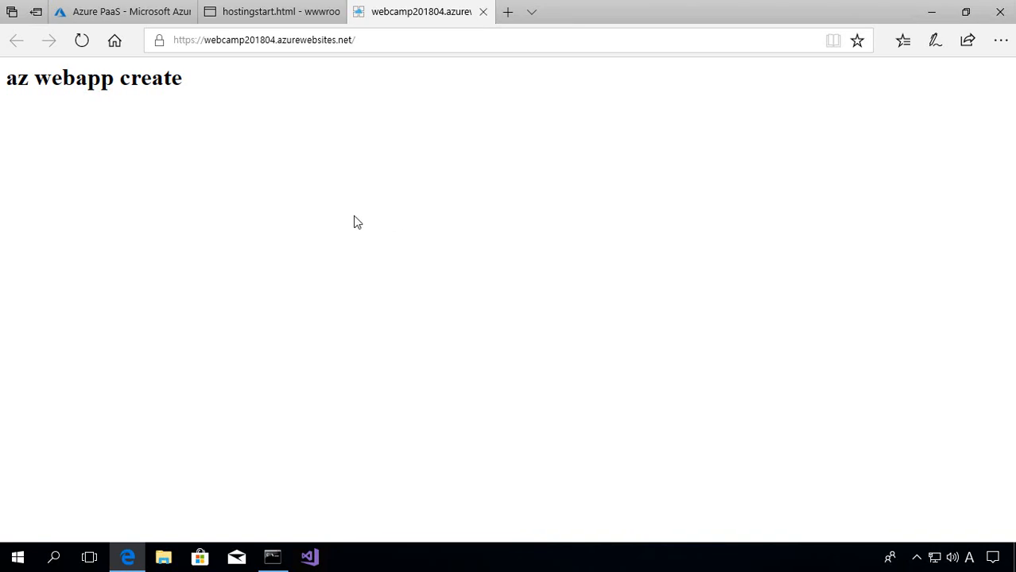
pyautogui.hotkey('ctrl', 'Tab')
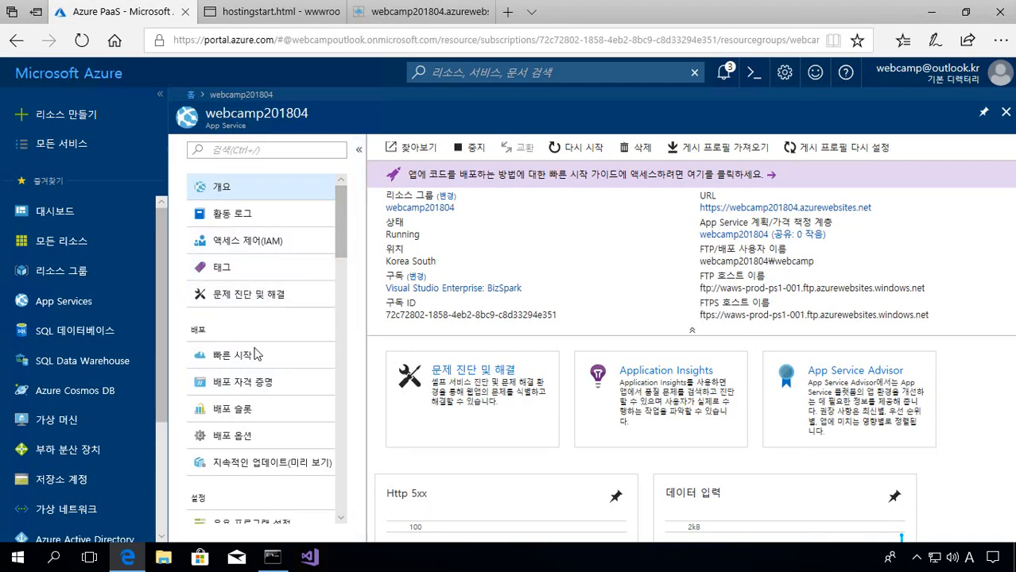
pyautogui.scroll(-2, 267, 324)
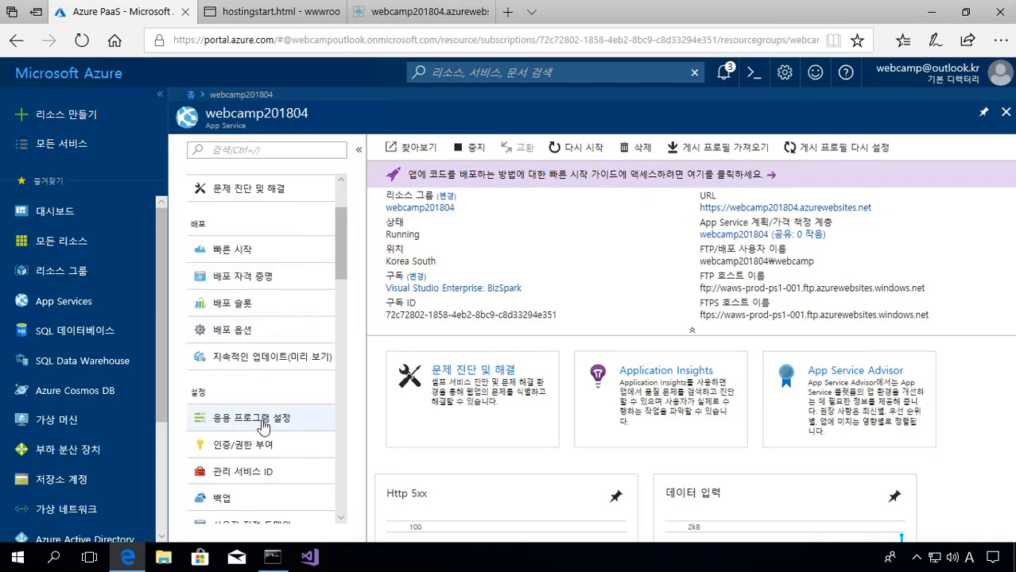
# - Show the web app's application settings down to Default documents, which lists hostingstart.html
pyautogui.click(263, 424)
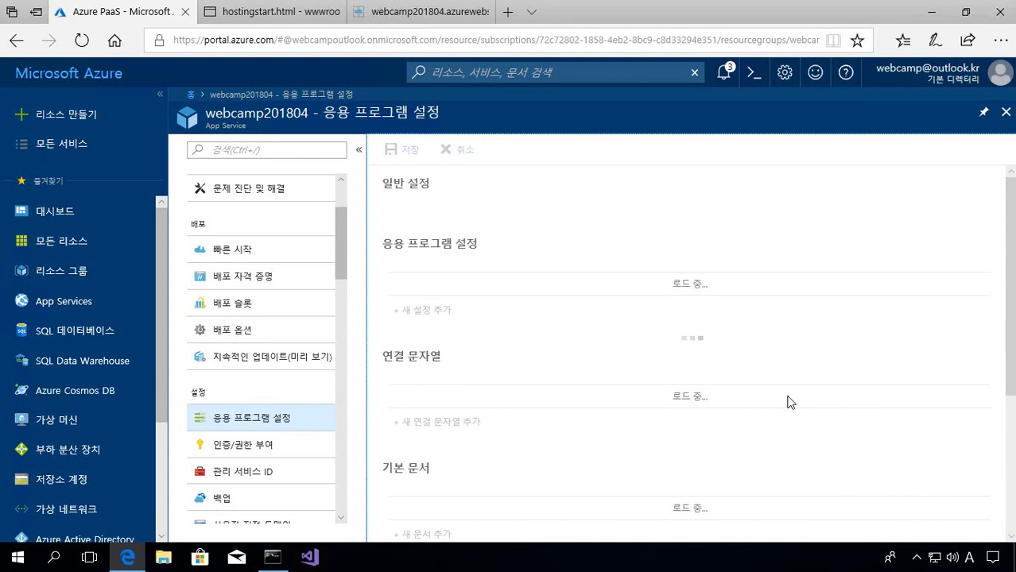
pyautogui.scroll(-3, 791, 407)
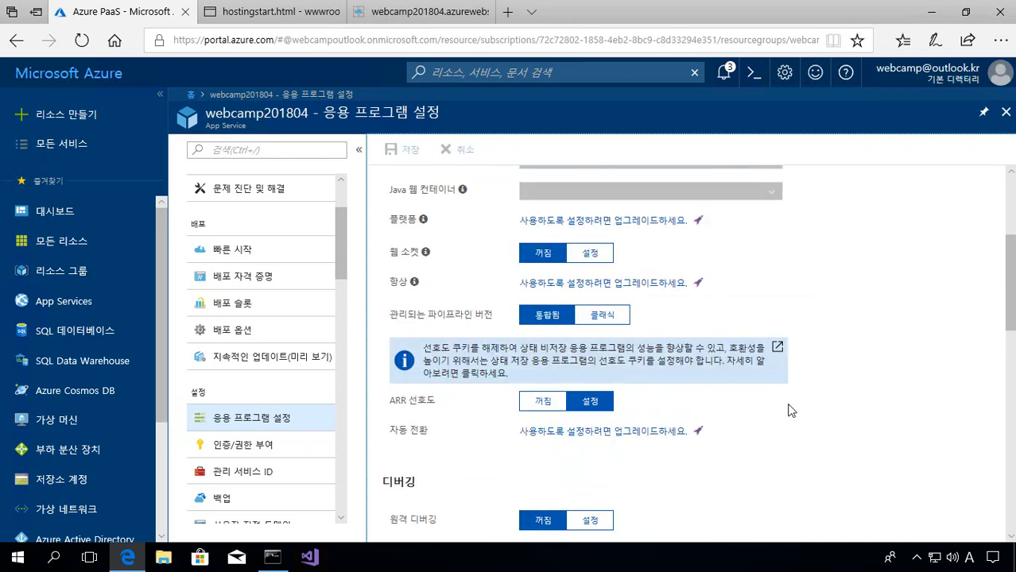
pyautogui.scroll(-5, 791, 410)
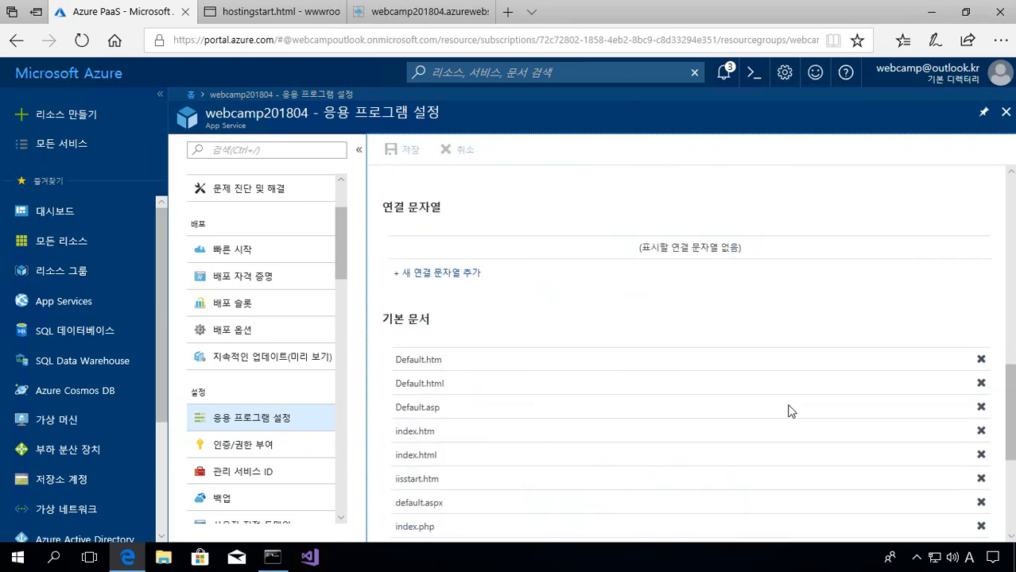
pyautogui.scroll(-3, 449, 362)
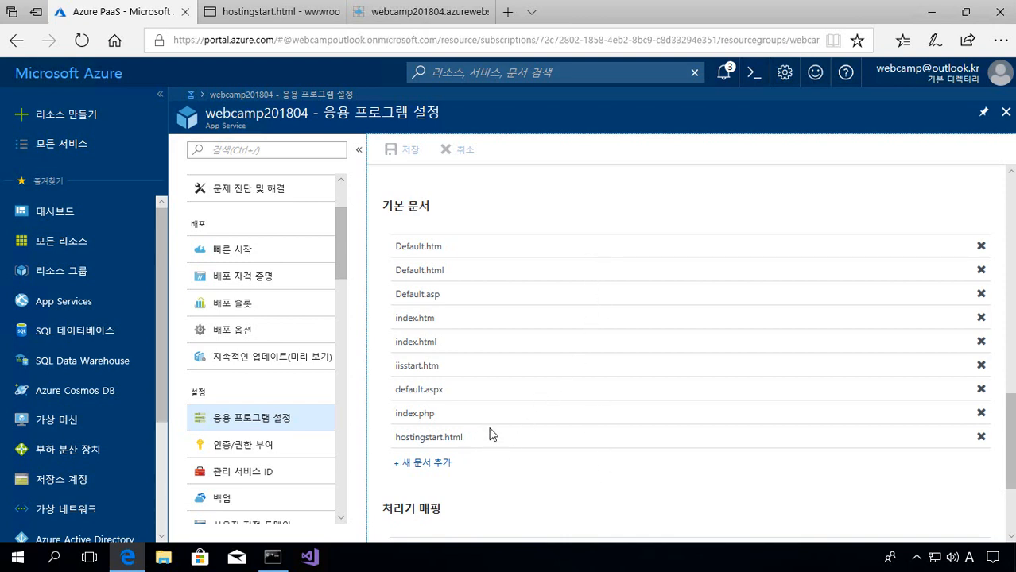
# - Check the editor and the live site's az webapp create heading, then return to the Azure portal
pyautogui.hotkey('ctrl', 'Tab')
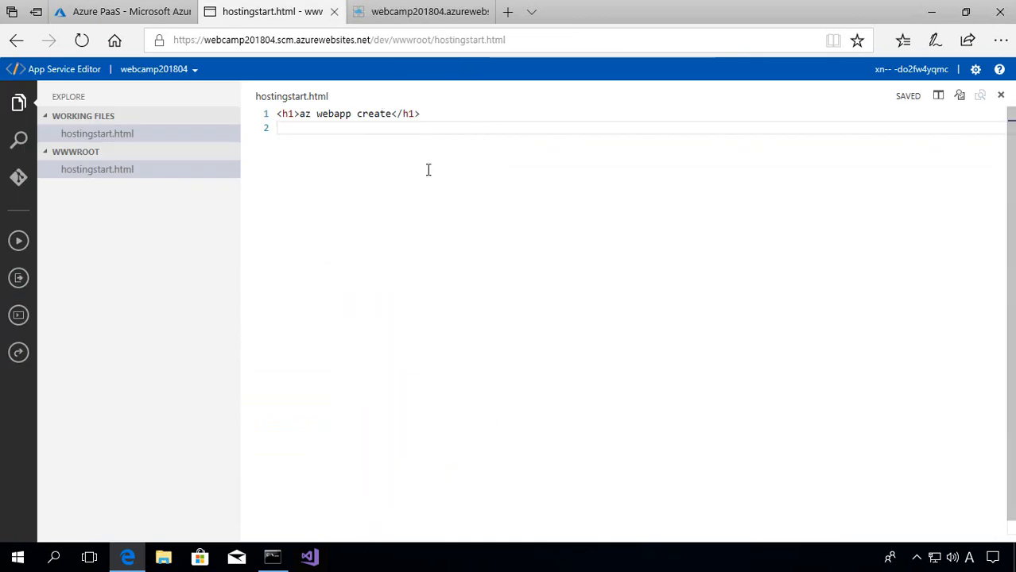
pyautogui.hotkey('ctrl', 'Tab')
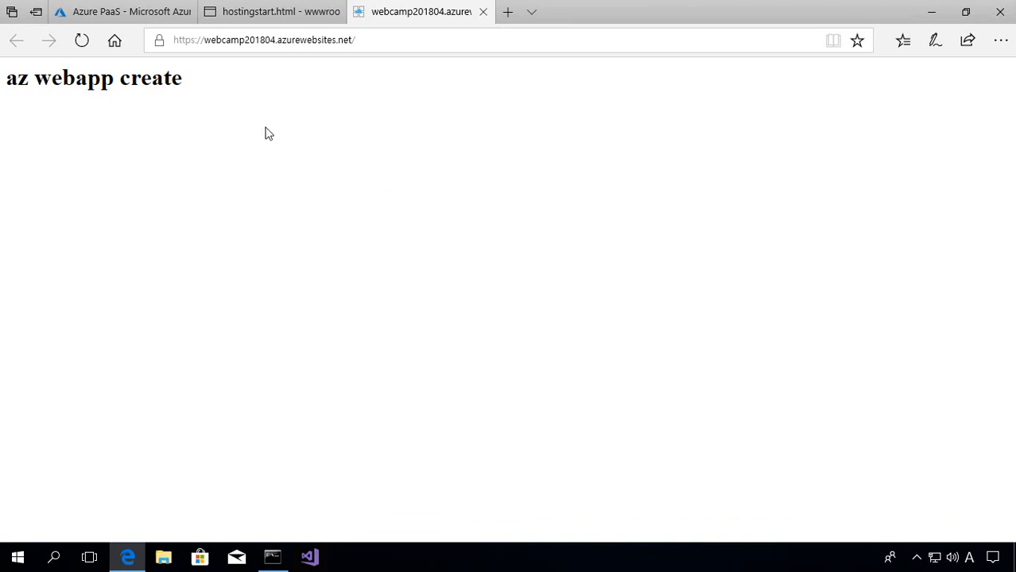
pyautogui.moveTo(218, 89); pyautogui.dragTo(11, 98)
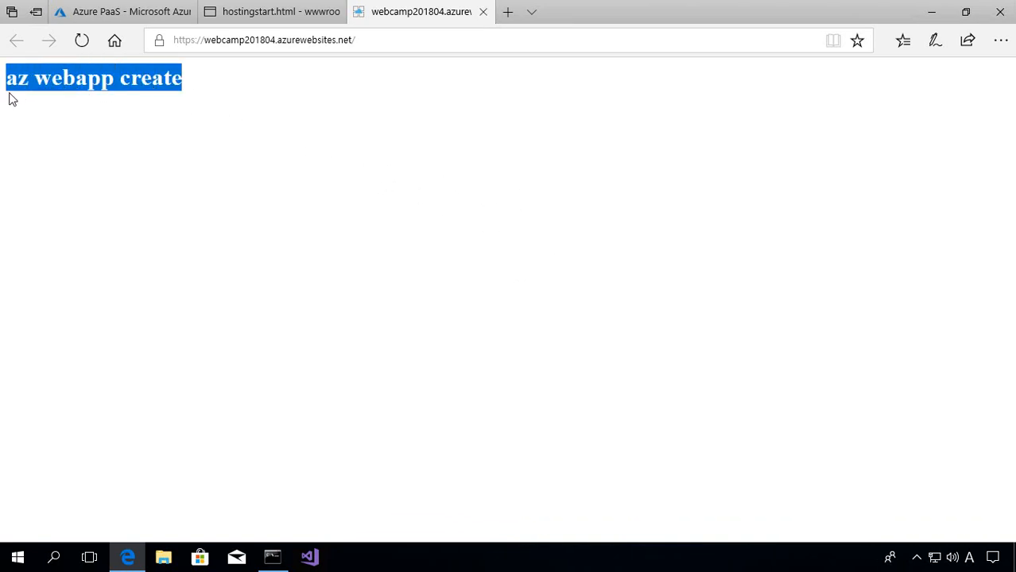
pyautogui.click(439, 314)
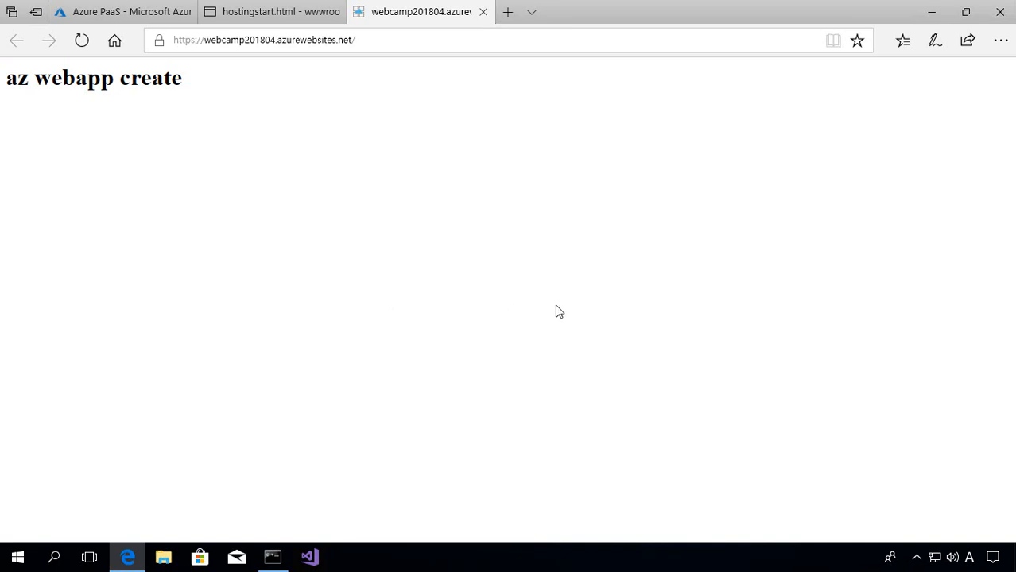
pyautogui.hotkey('ctrl', 'Tab')
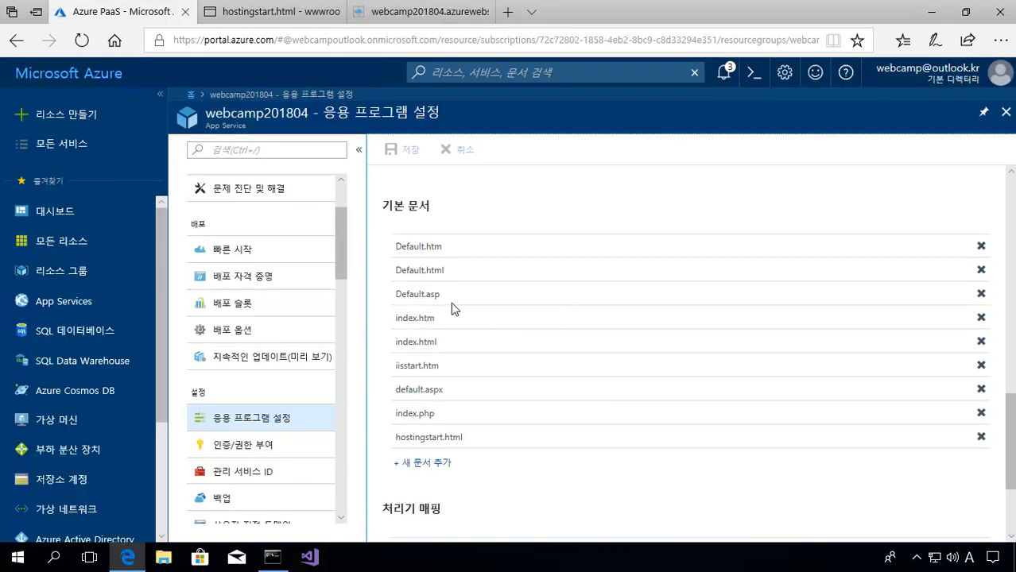
# - Go to the Azure PaaS dashboard, where the webcamp201804 tile reads Running
pyautogui.click(75, 83)
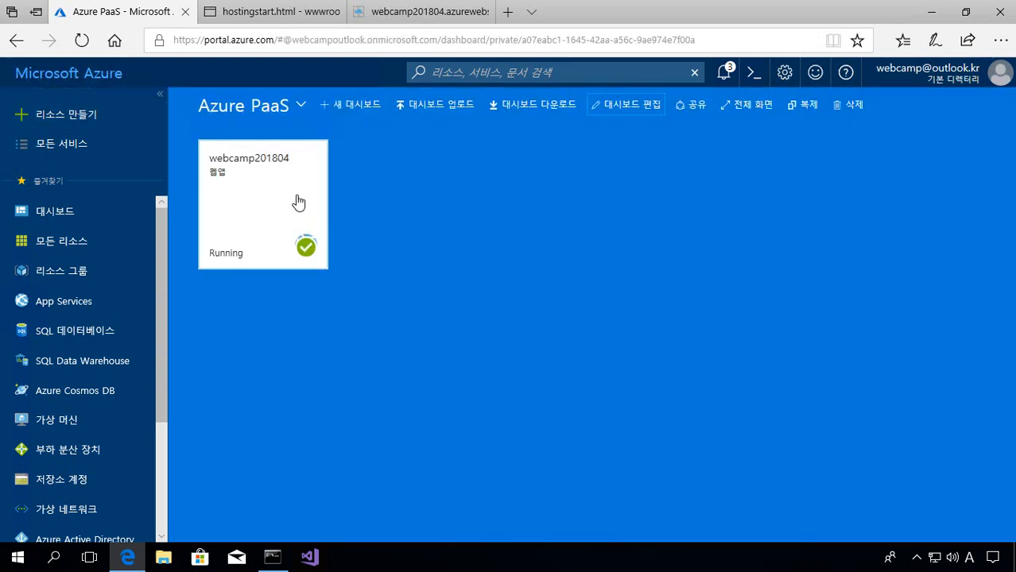